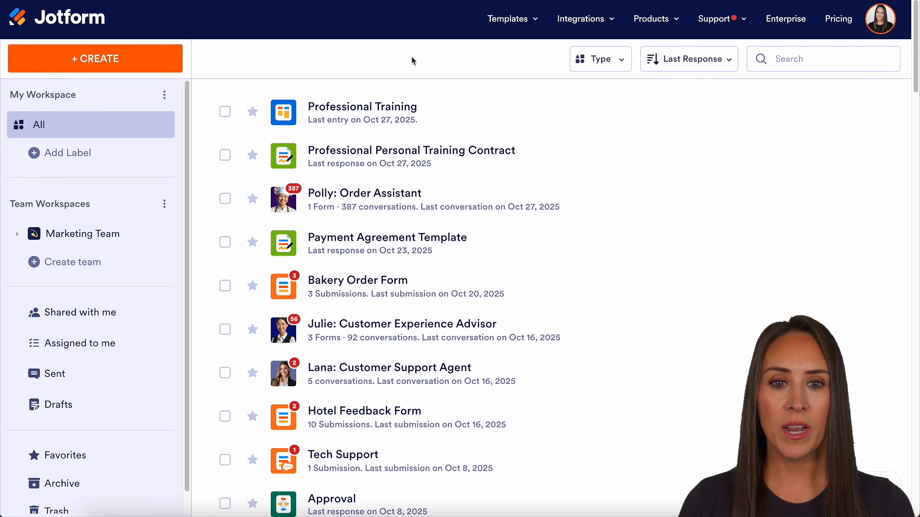
# Step: Filter the workspace items by the Apps type and begin creating a new app
pyautogui.click(623, 62)
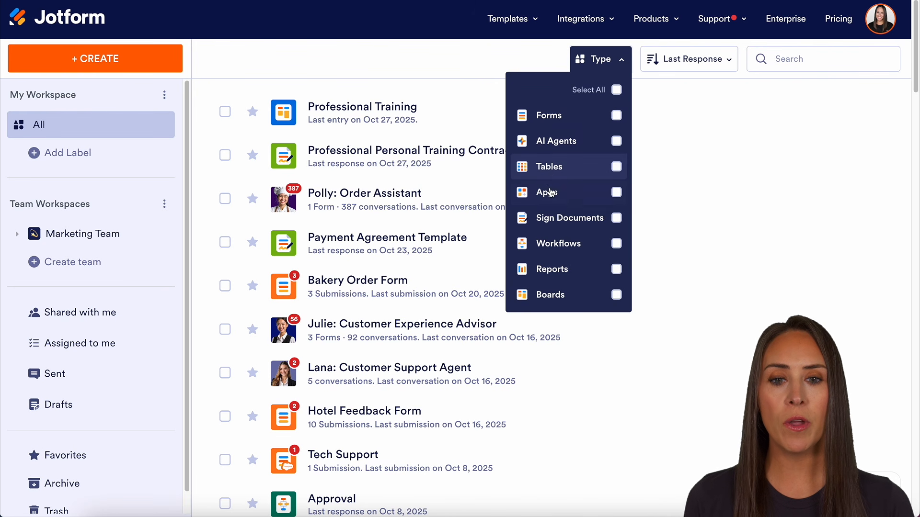
pyautogui.click(616, 192)
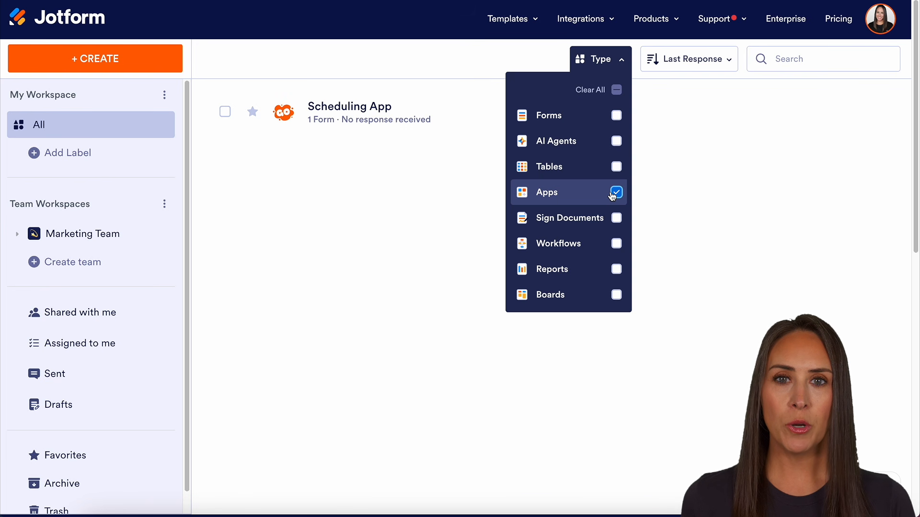
pyautogui.click(128, 54)
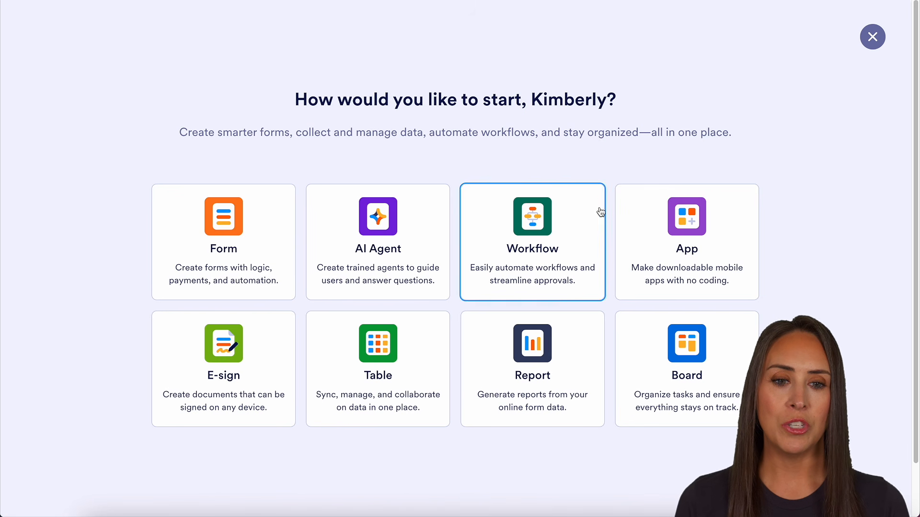
pyautogui.click(691, 229)
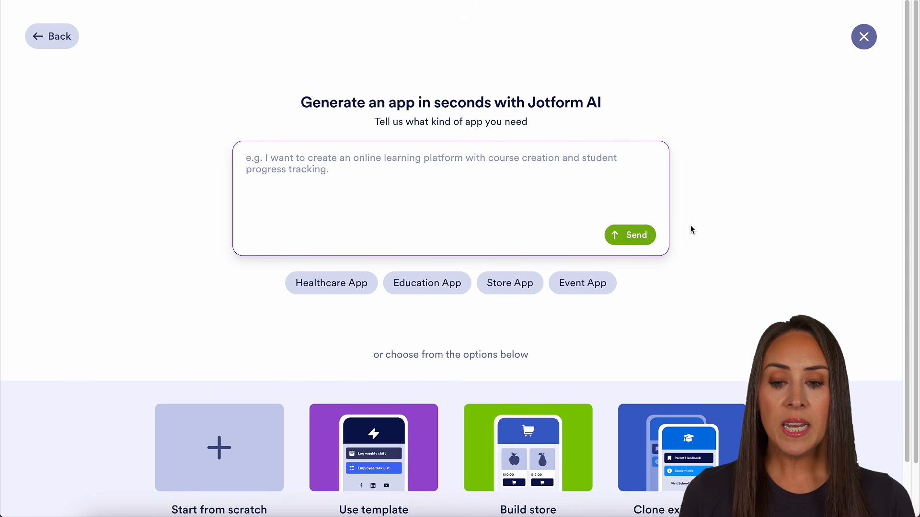
# Step: Open the premade app templates, examine the templates and category list, and return to the app creation options
pyautogui.scroll(-1, 534, 247)
pyautogui.click(372, 131)
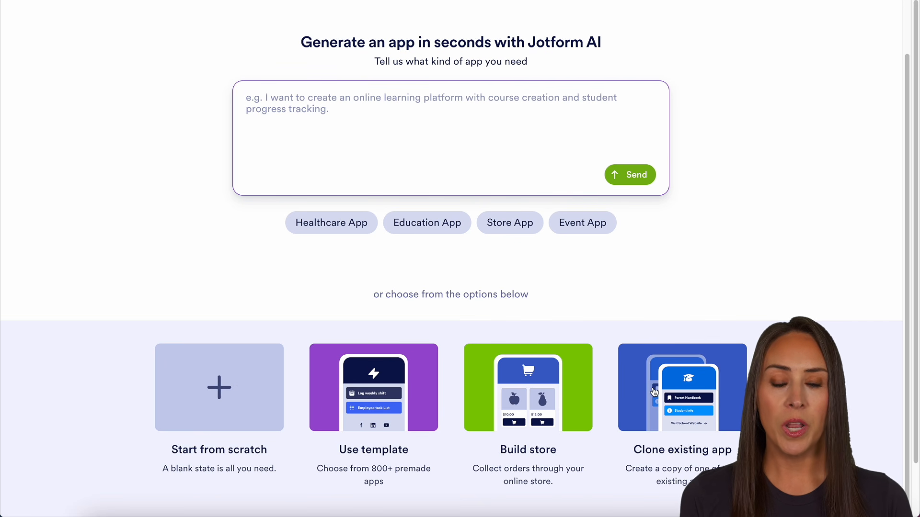
pyautogui.click(401, 400)
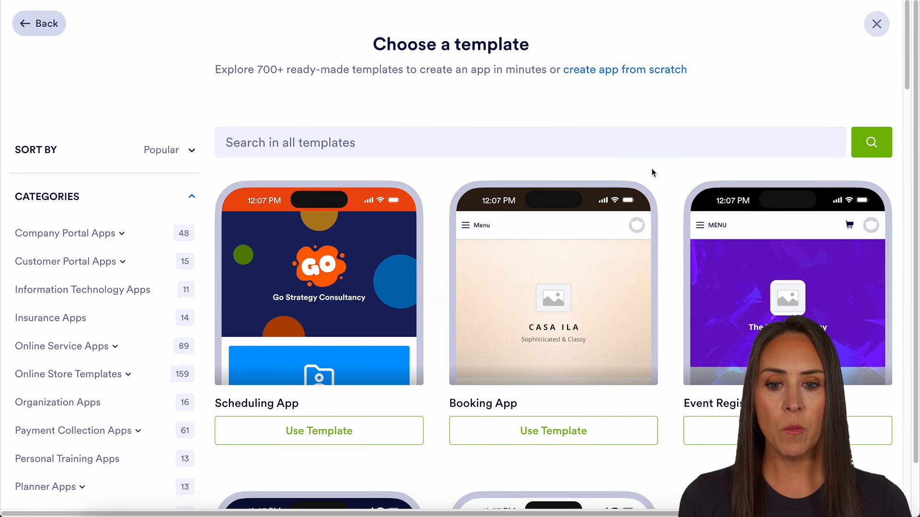
pyautogui.scroll(-8, 652, 170)
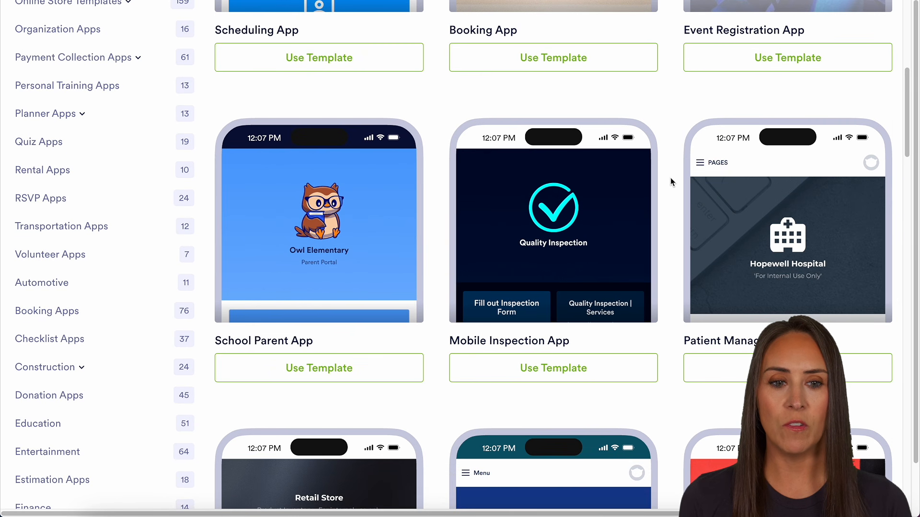
pyautogui.scroll(7, 670, 177)
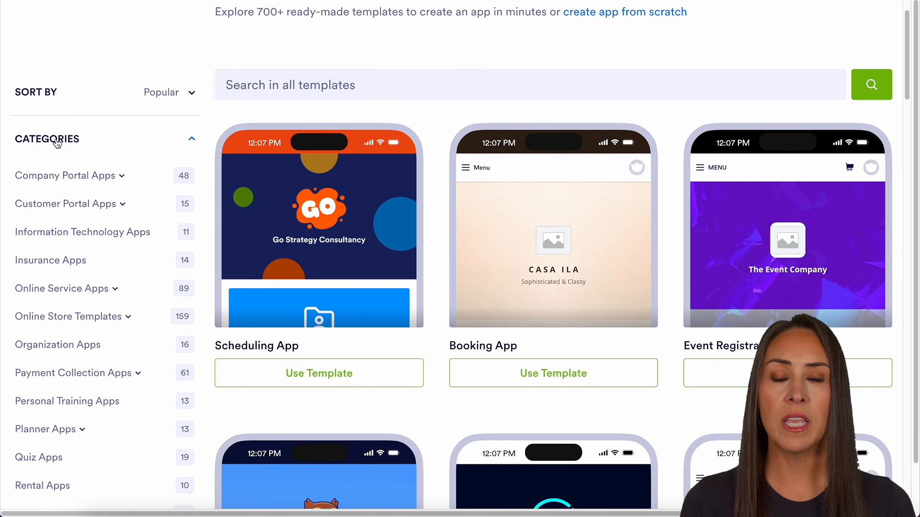
pyautogui.scroll(-17, 87, 210)
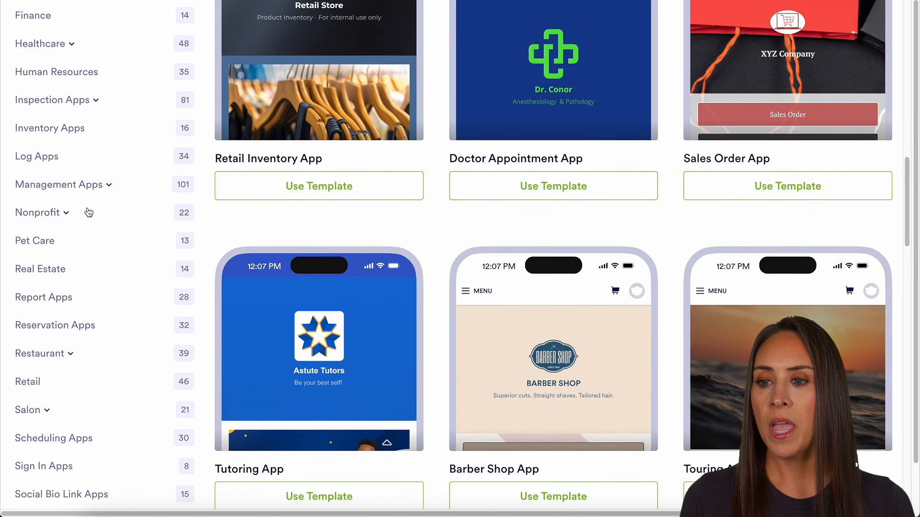
pyautogui.scroll(-8, 89, 212)
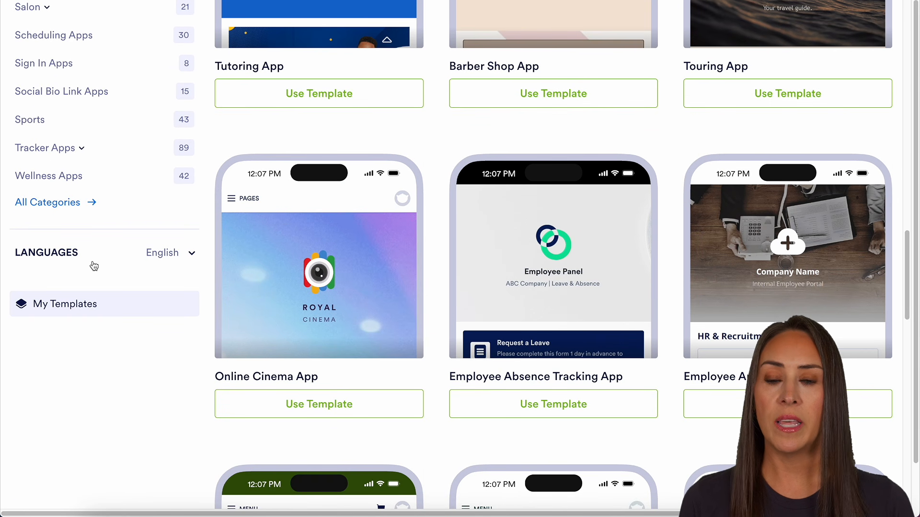
pyautogui.scroll(20, 94, 267)
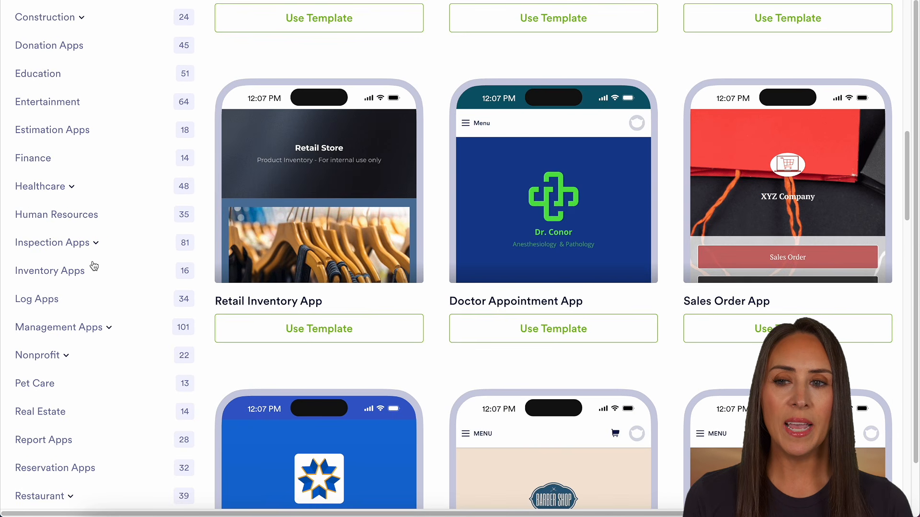
pyautogui.click(41, 24)
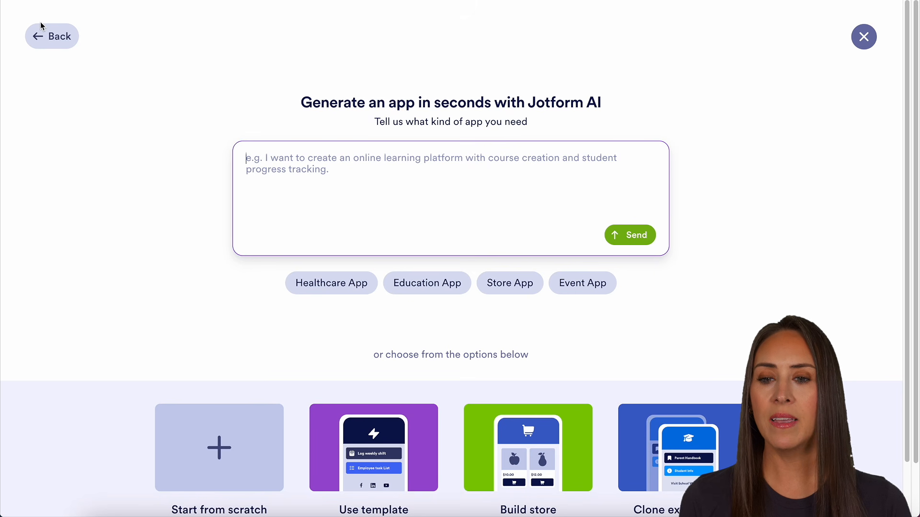
# Step: Start a blank app from scratch, check the preview device options, and turn off Live Preview
pyautogui.scroll(-2, 179, 192)
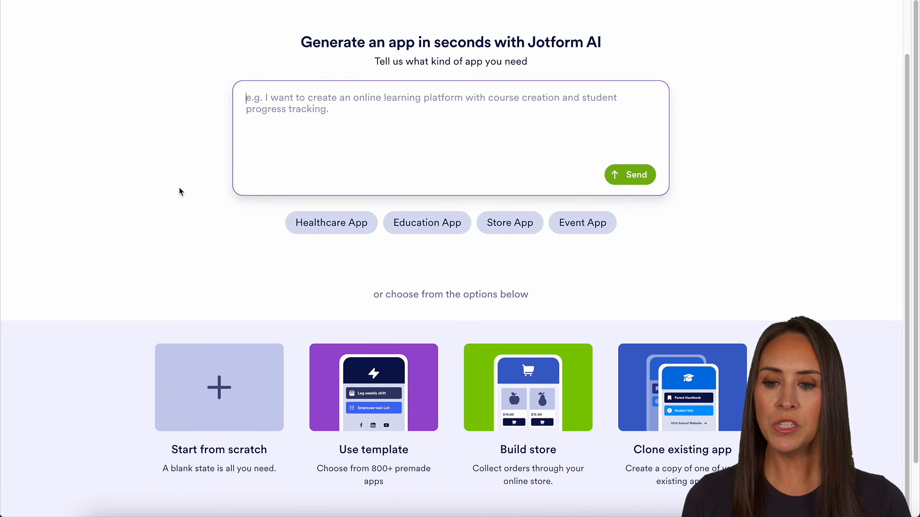
pyautogui.click(215, 380)
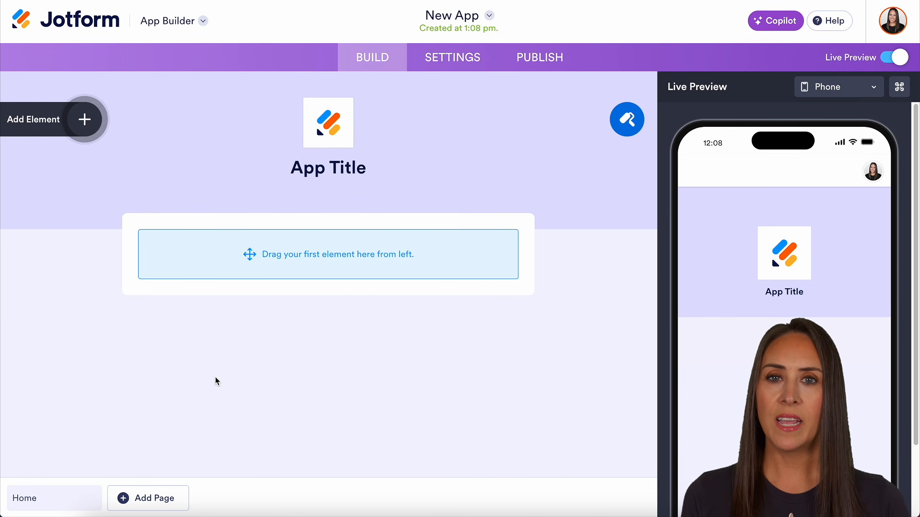
pyautogui.click(851, 91)
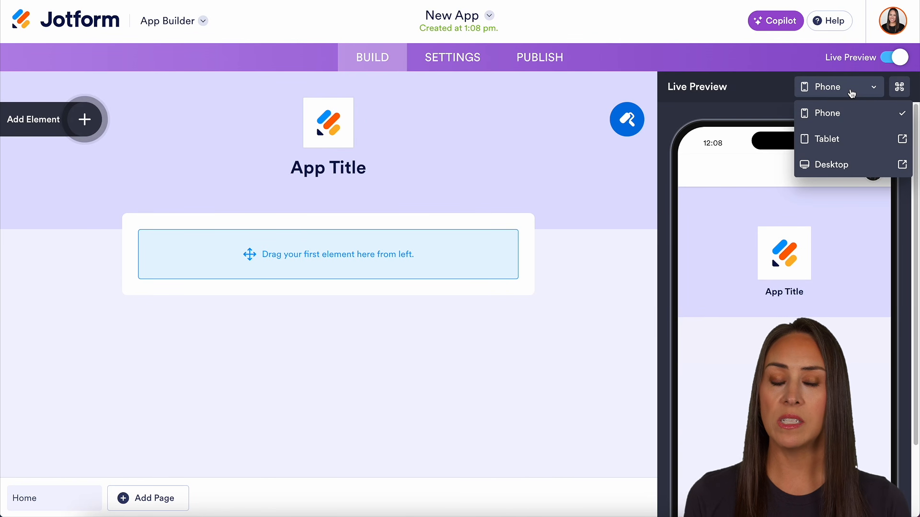
pyautogui.click(895, 58)
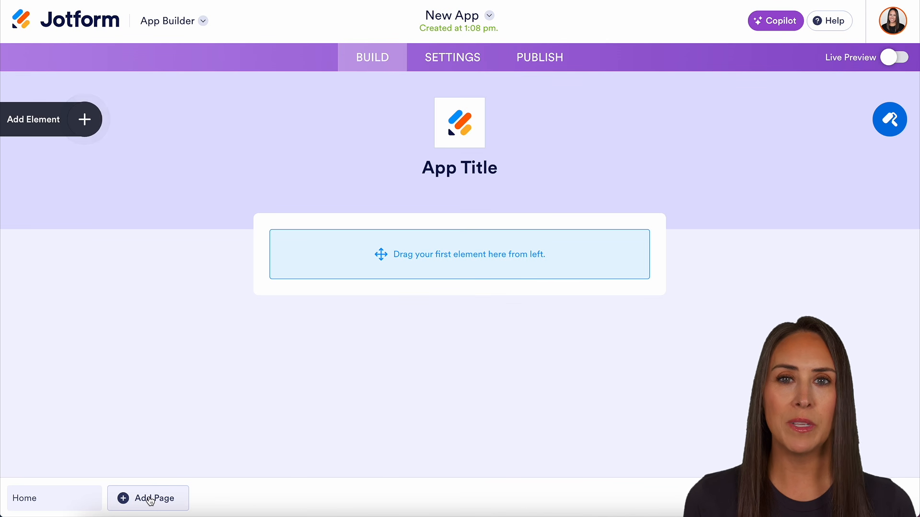
# Step: Add a Form element to the Home page and connect the Request an Appointment form to it
pyautogui.click(85, 120)
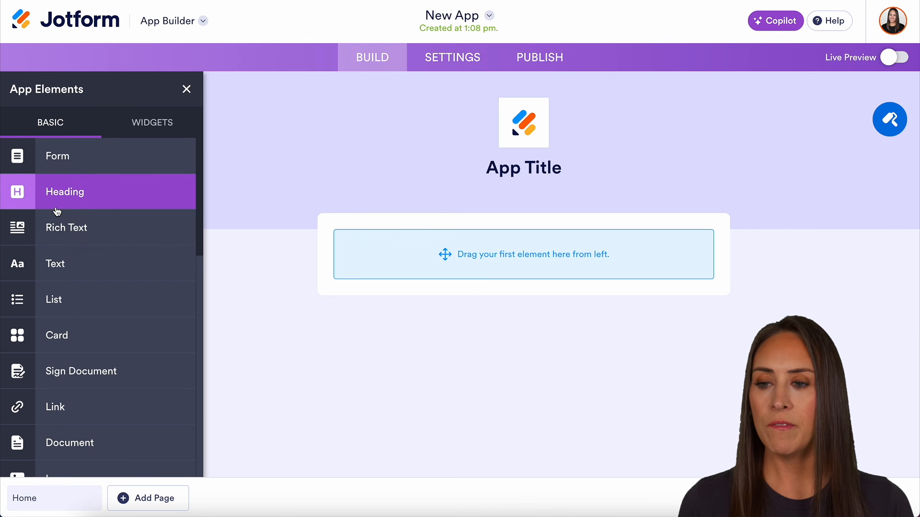
pyautogui.moveTo(34, 163); pyautogui.dragTo(463, 261)
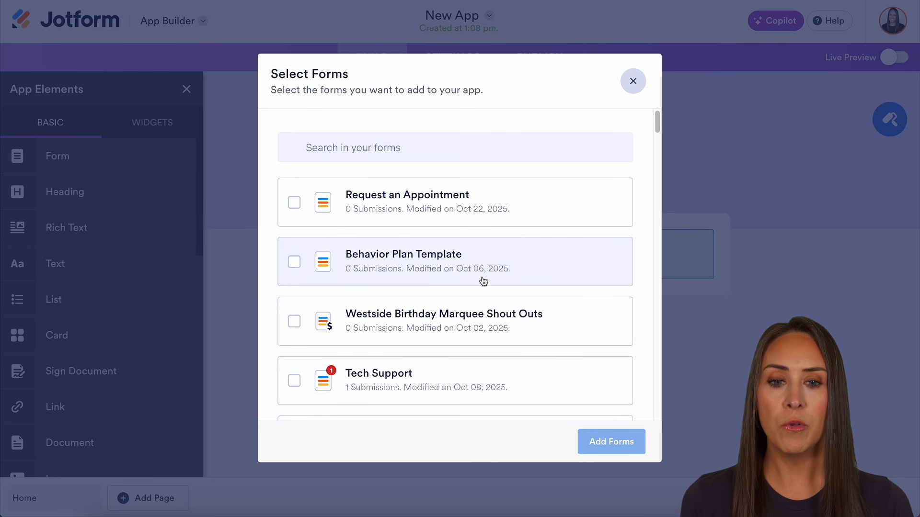
pyautogui.scroll(-10, 479, 278)
pyautogui.scroll(5, 497, 287)
pyautogui.scroll(4, 498, 287)
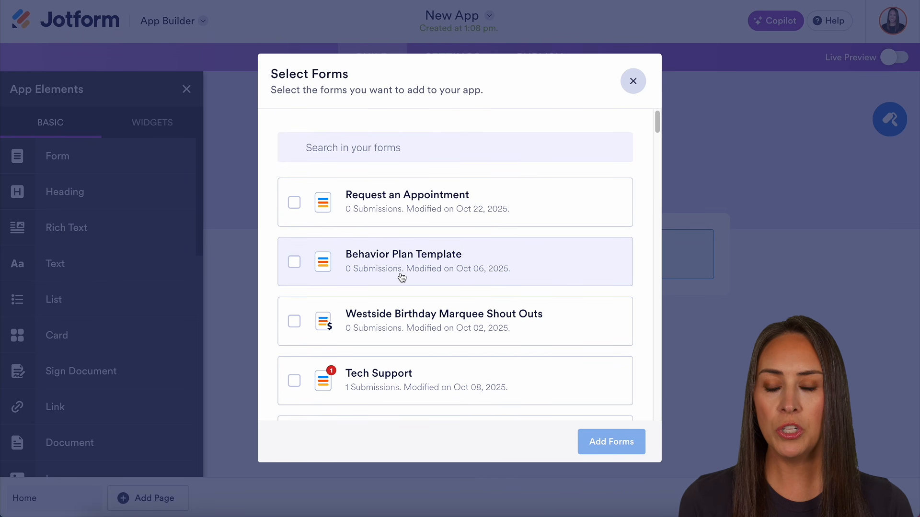
pyautogui.click(453, 208)
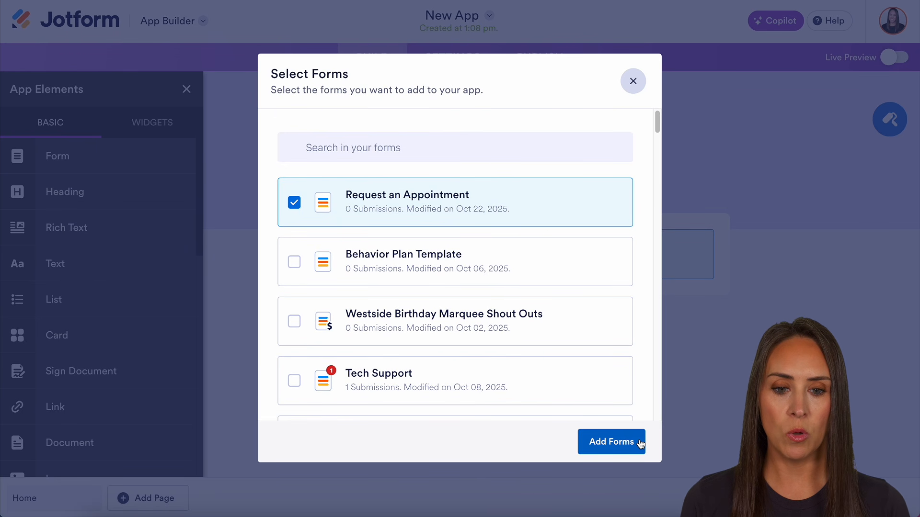
pyautogui.click(612, 441)
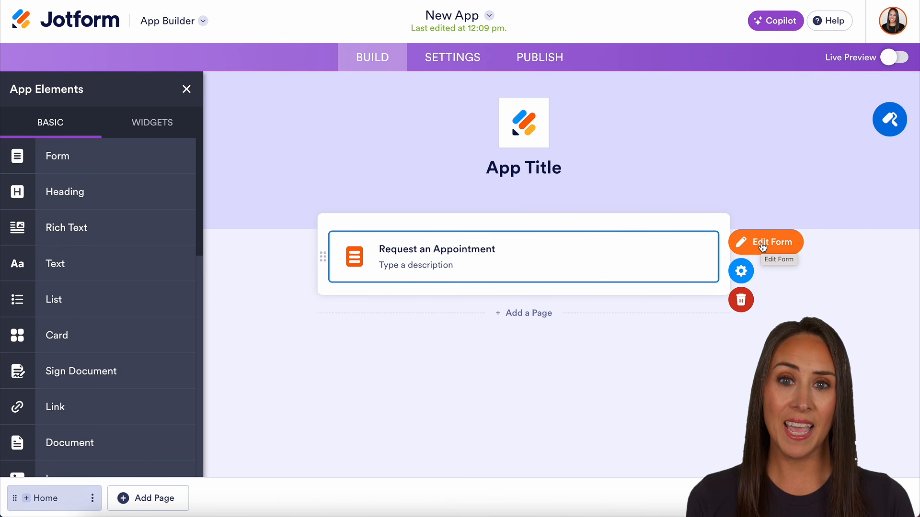
# Step: Apply the light yellow color style to the Request an Appointment form element
pyautogui.click(745, 271)
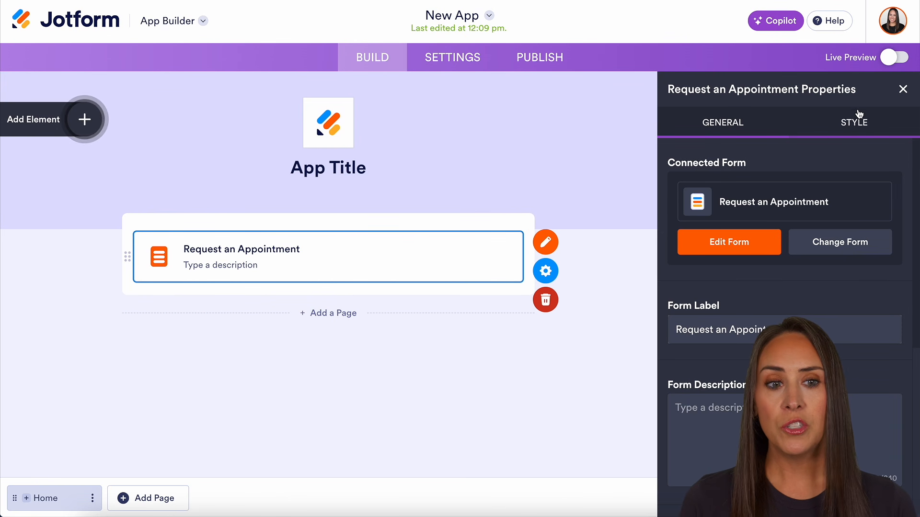
pyautogui.click(856, 125)
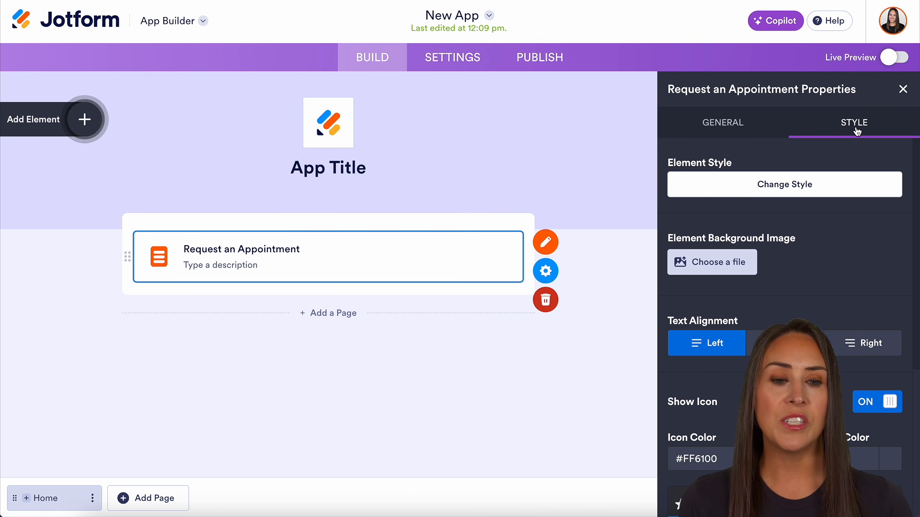
pyautogui.click(816, 191)
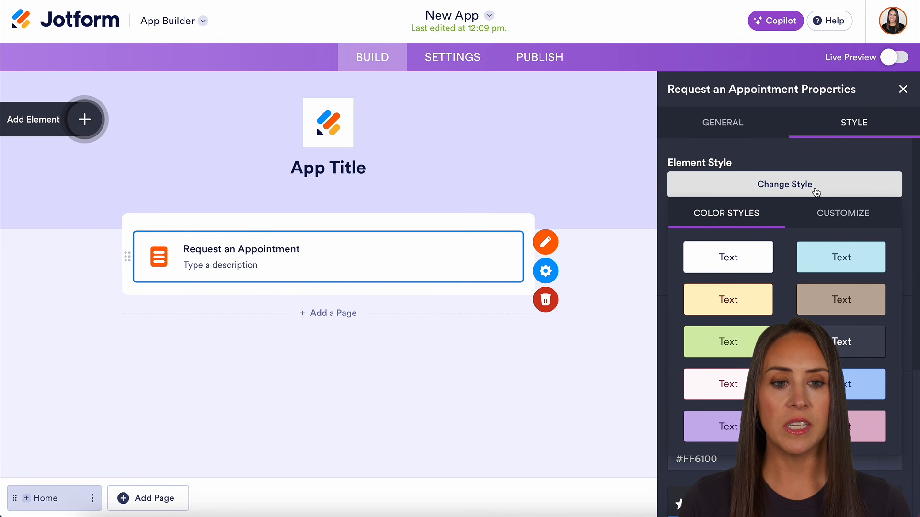
pyautogui.click(739, 300)
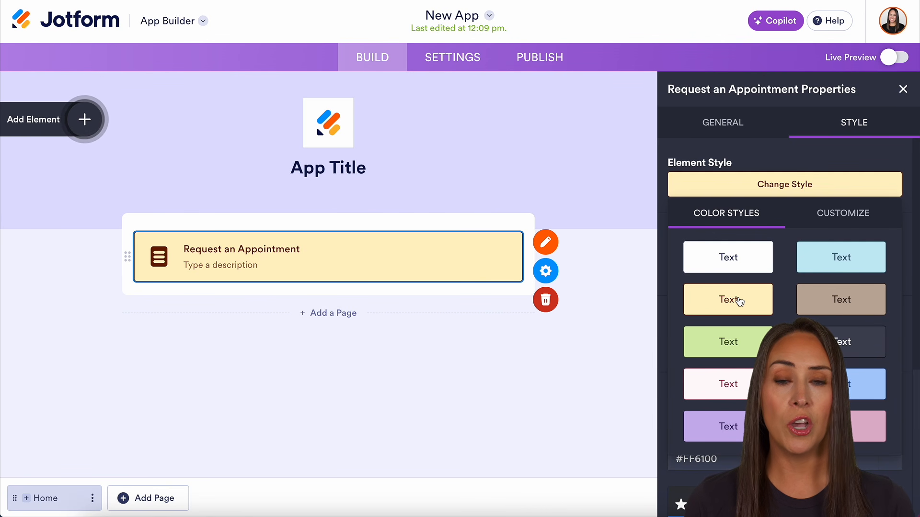
# Step: Change the Request an Appointment element's icon to the rocket
pyautogui.scroll(-5, 786, 297)
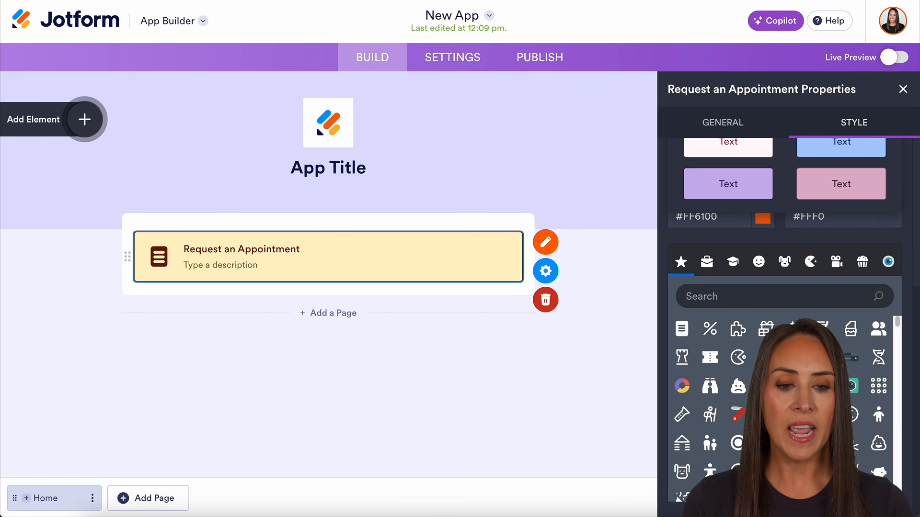
pyautogui.click(795, 356)
pyautogui.scroll(4, 862, 374)
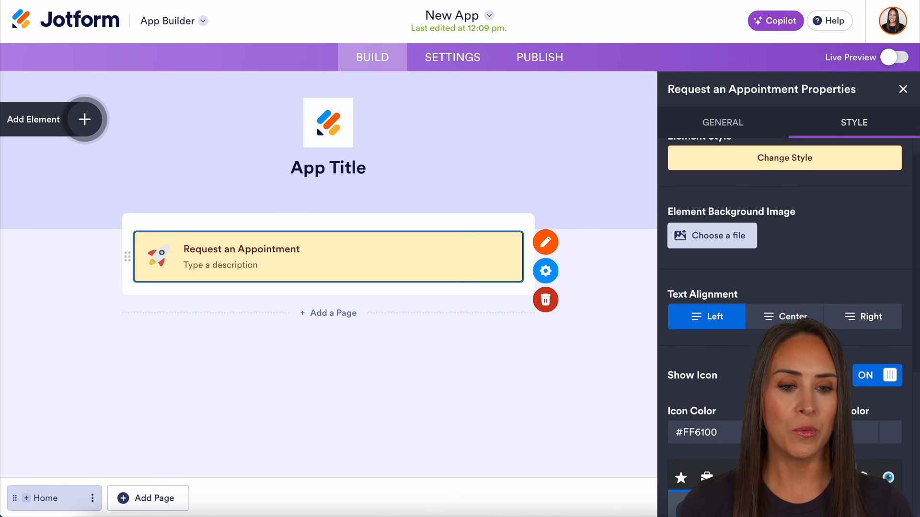
# Step: Hide the form element's icon and set its description to "Choose the best day and time that works for you"
pyautogui.click(872, 379)
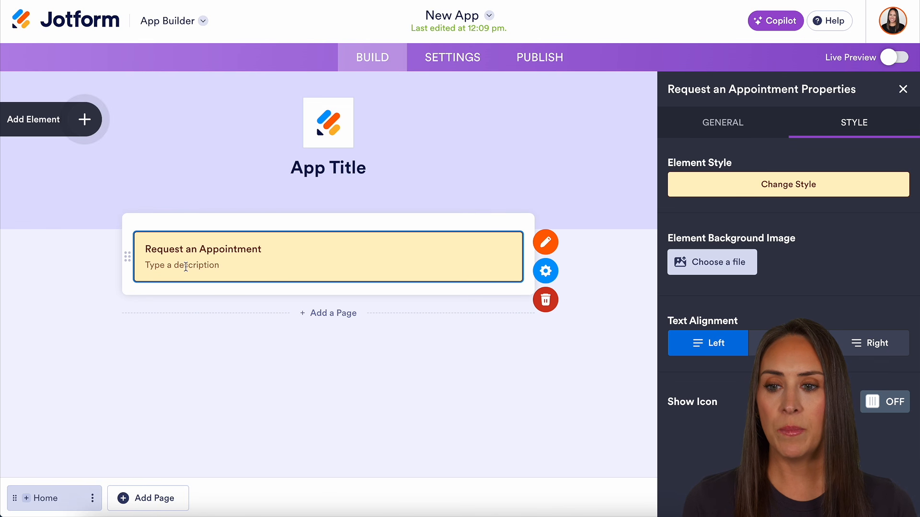
pyautogui.write('Choose the best day and time that wor')
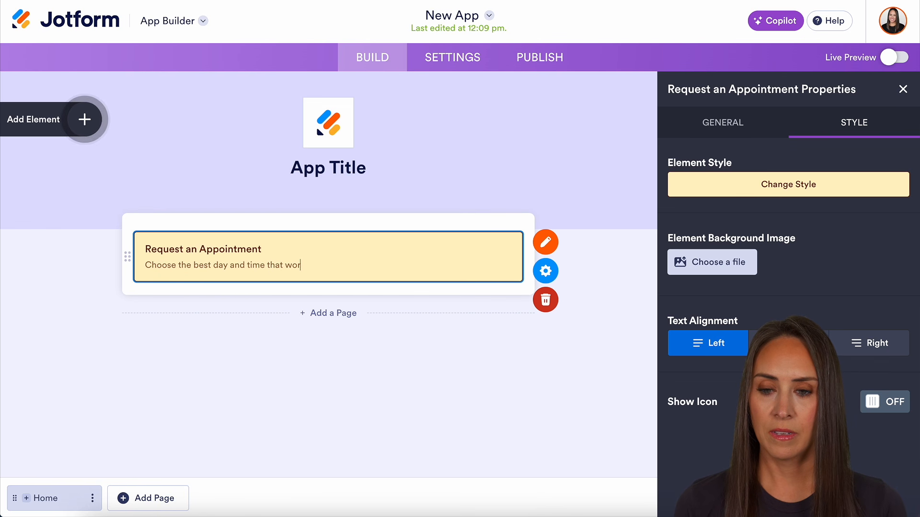
pyautogui.write('ks for you')
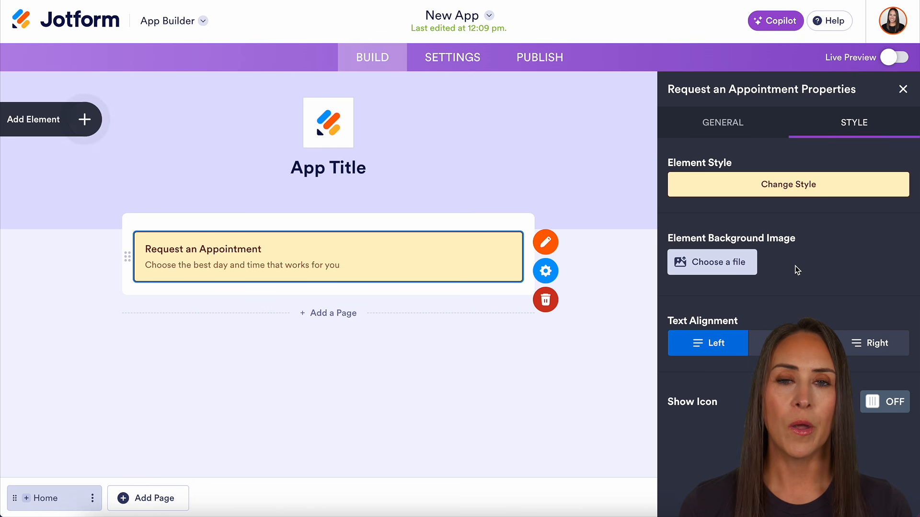
# Step: Add a Rich Text element below the appointment form, open its text editor, and delete the element
pyautogui.click(84, 119)
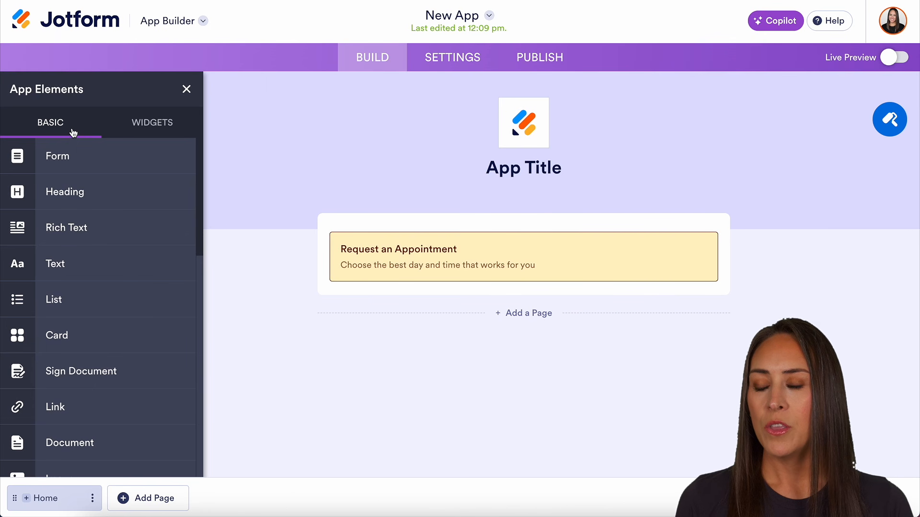
pyautogui.moveTo(74, 228); pyautogui.dragTo(497, 297)
pyautogui.click(745, 301)
pyautogui.scroll(-1, 579, 322)
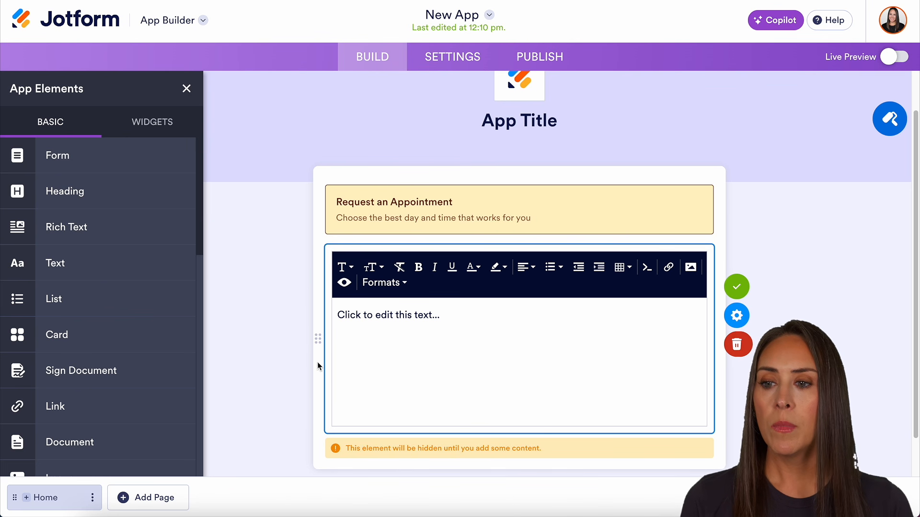
pyautogui.click(737, 344)
# Step: Add a plain Text element below the appointment form and delete it
pyautogui.moveTo(45, 263); pyautogui.dragTo(457, 301)
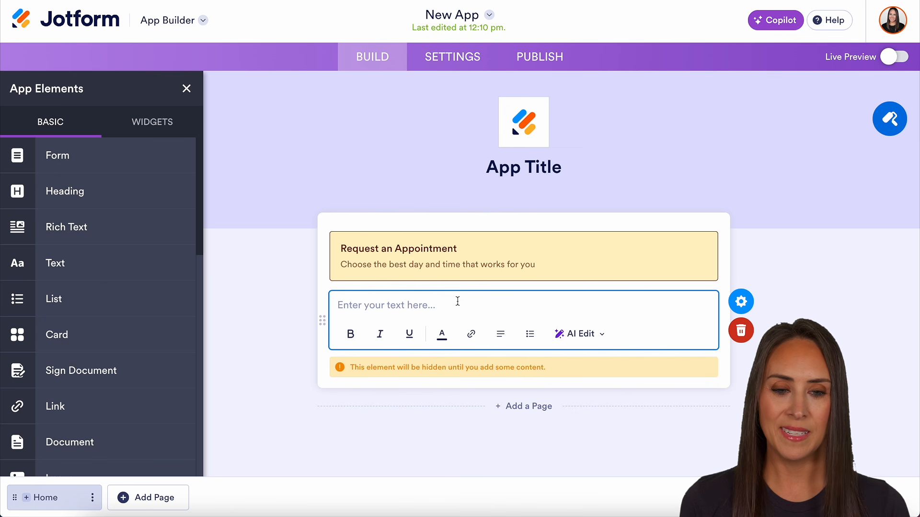
pyautogui.click(743, 337)
pyautogui.scroll(-3, 110, 302)
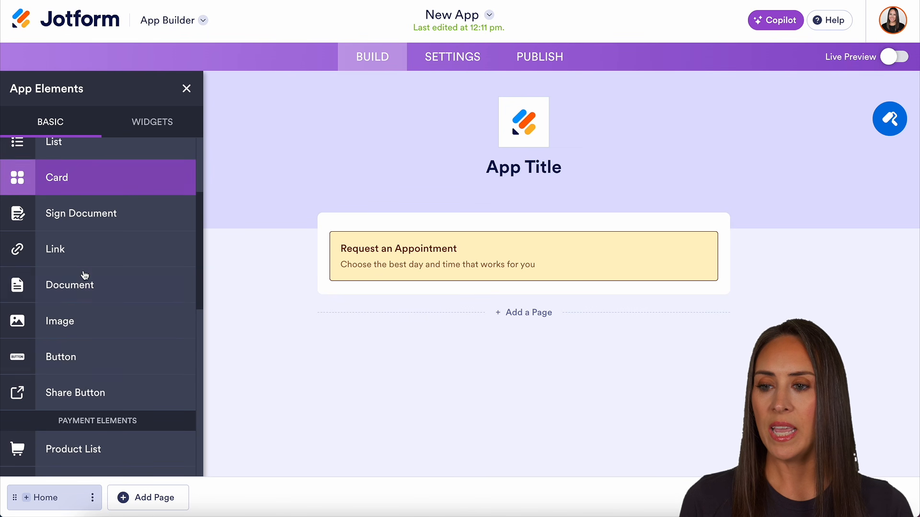
pyautogui.moveTo(53, 258); pyautogui.dragTo(476, 321)
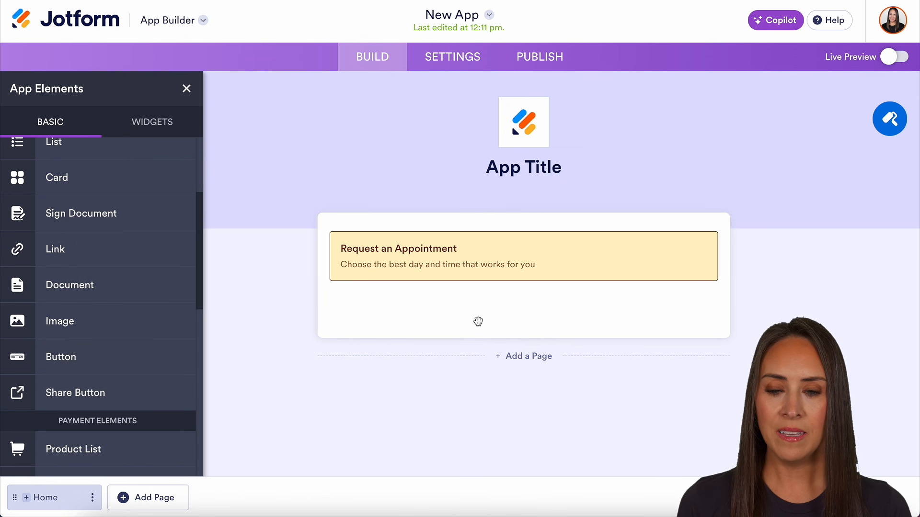
pyautogui.click(740, 302)
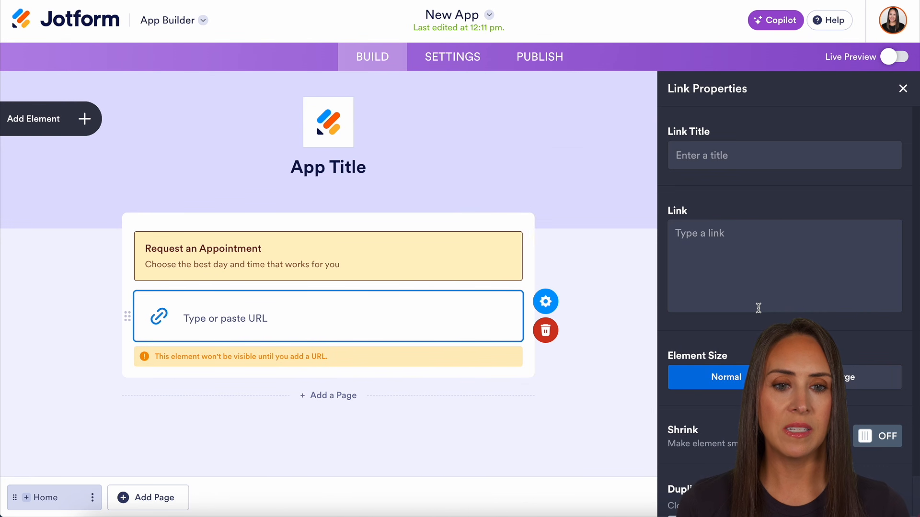
pyautogui.write('Jotform')
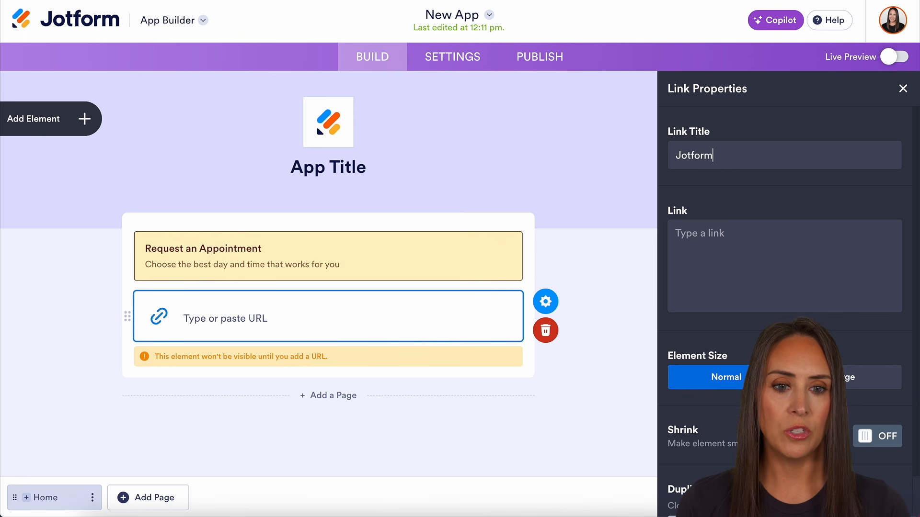
pyautogui.click(758, 265)
pyautogui.write('w')
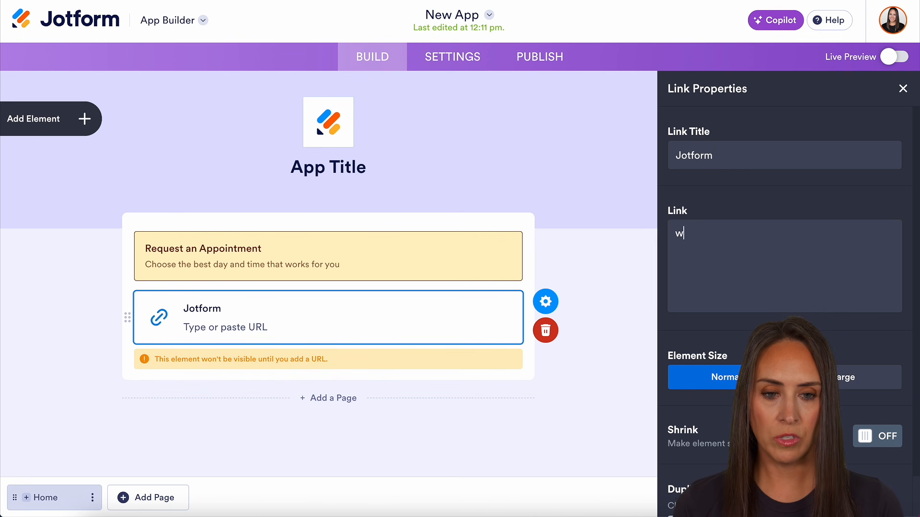
pyautogui.write('ww.jotform.com')
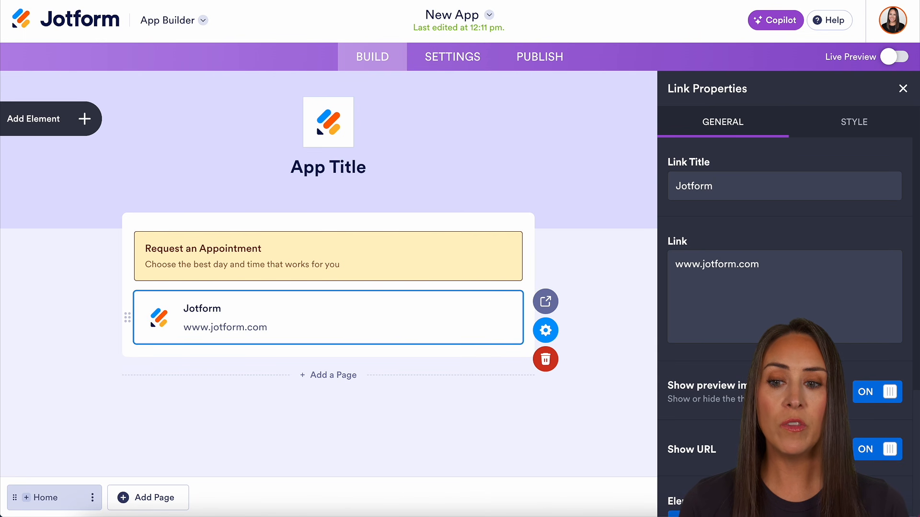
# Step: Hide the URL on the Jotform link element and set its element size to Large, keeping the preview image on and Shrink off
pyautogui.click(879, 403)
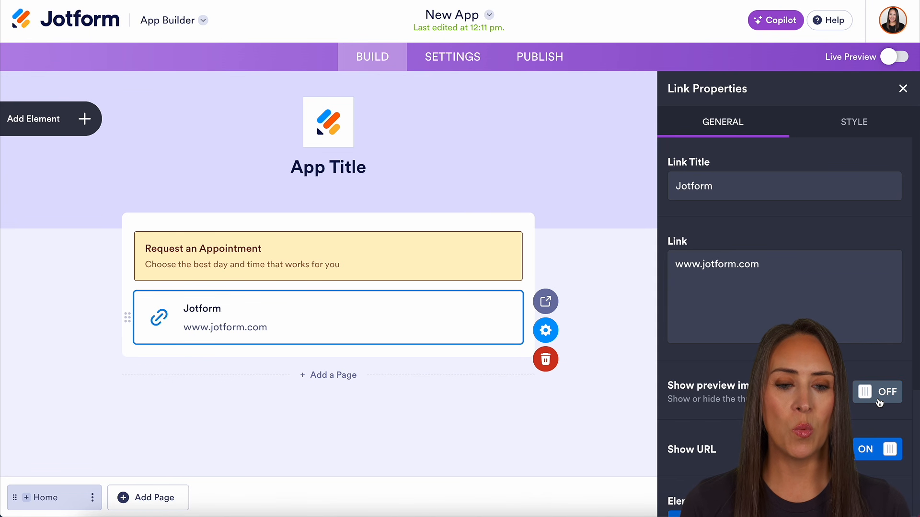
pyautogui.click(879, 402)
pyautogui.scroll(-4, 879, 403)
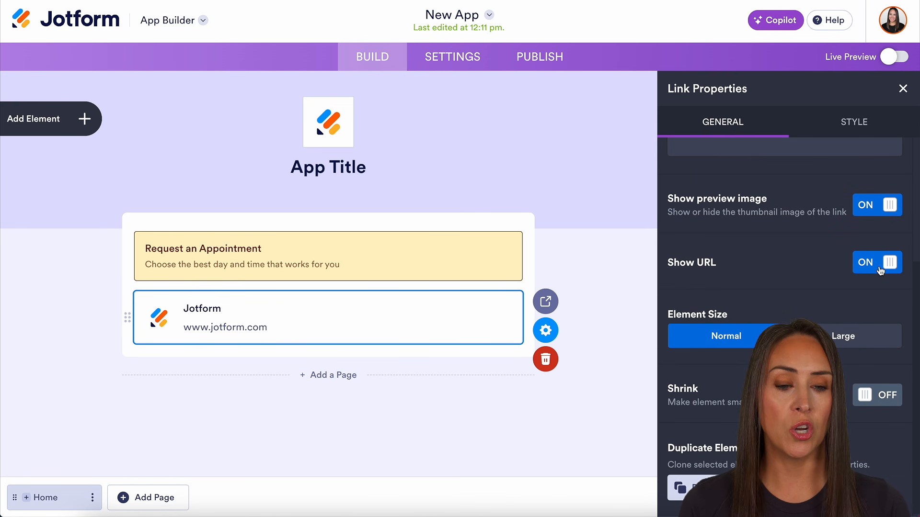
pyautogui.click(880, 268)
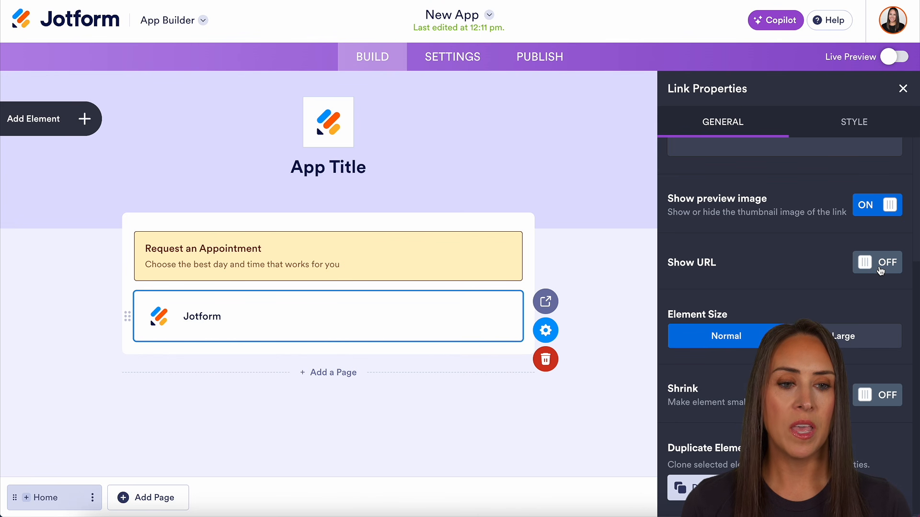
pyautogui.click(842, 338)
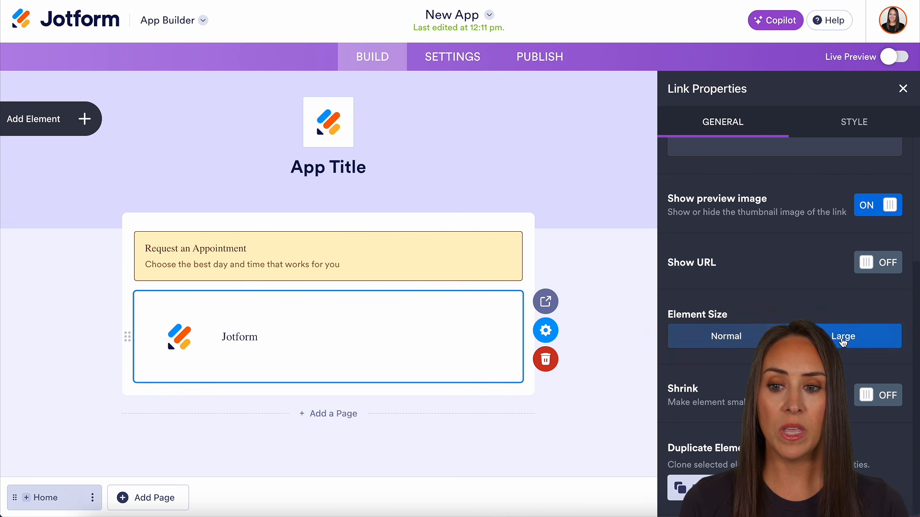
pyautogui.click(880, 400)
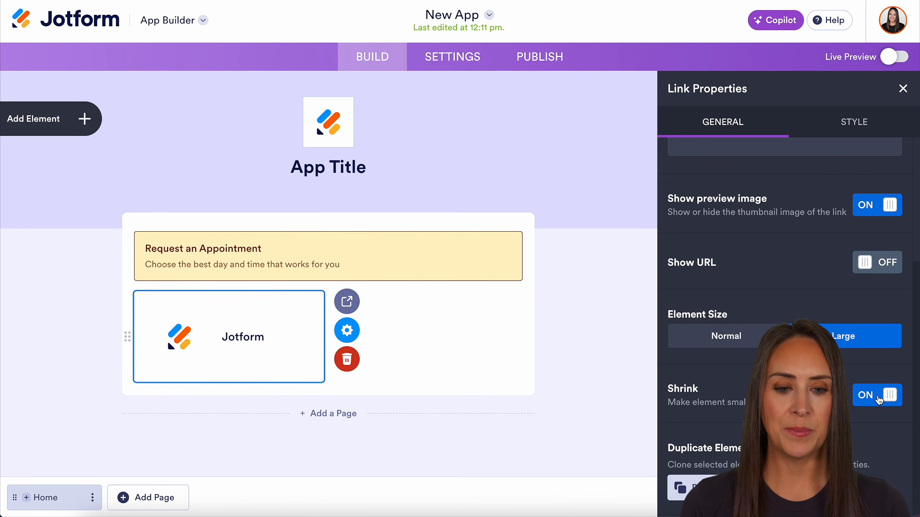
pyautogui.click(879, 398)
# Step: Apply the light blue color style to the Jotform link element
pyautogui.click(857, 122)
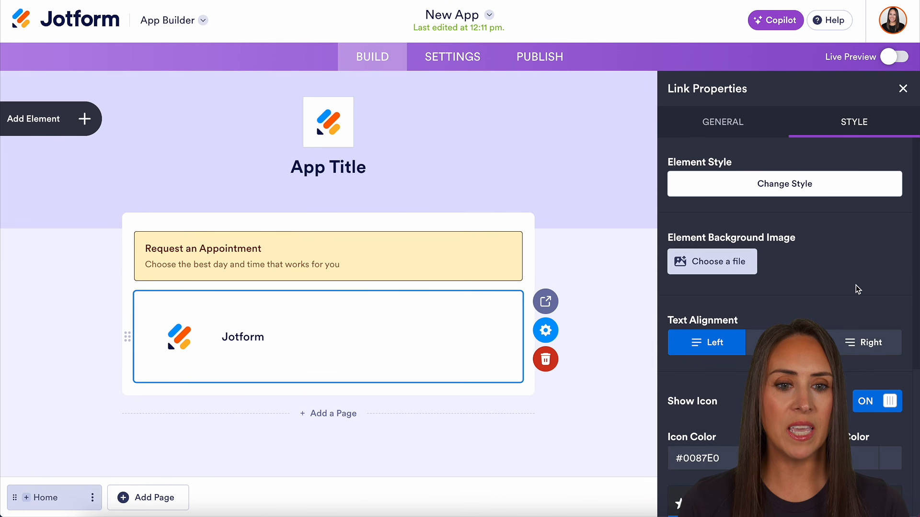
pyautogui.scroll(-3, 822, 294)
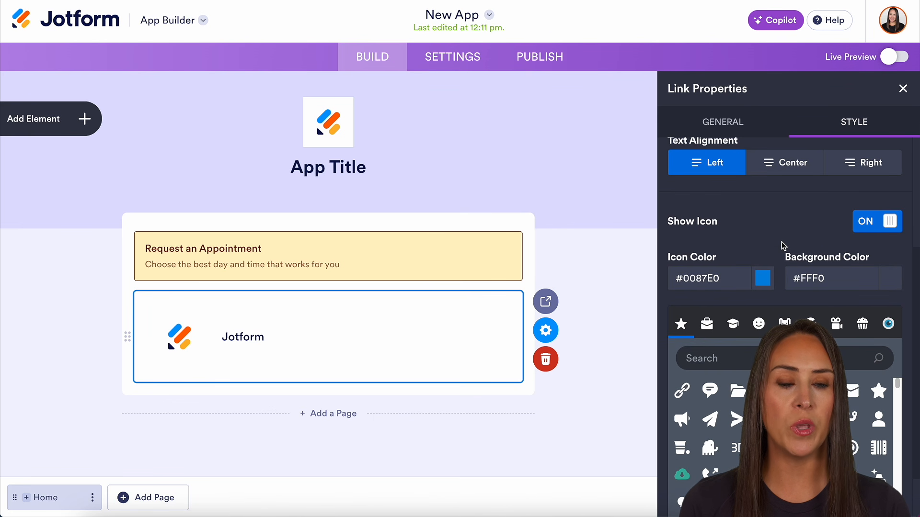
pyautogui.scroll(1, 783, 246)
pyautogui.scroll(3, 782, 243)
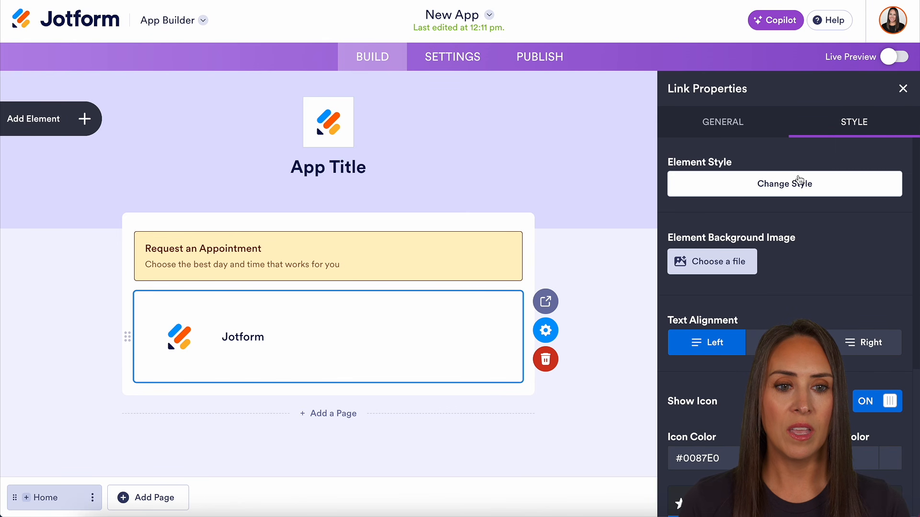
pyautogui.click(799, 183)
pyautogui.click(849, 259)
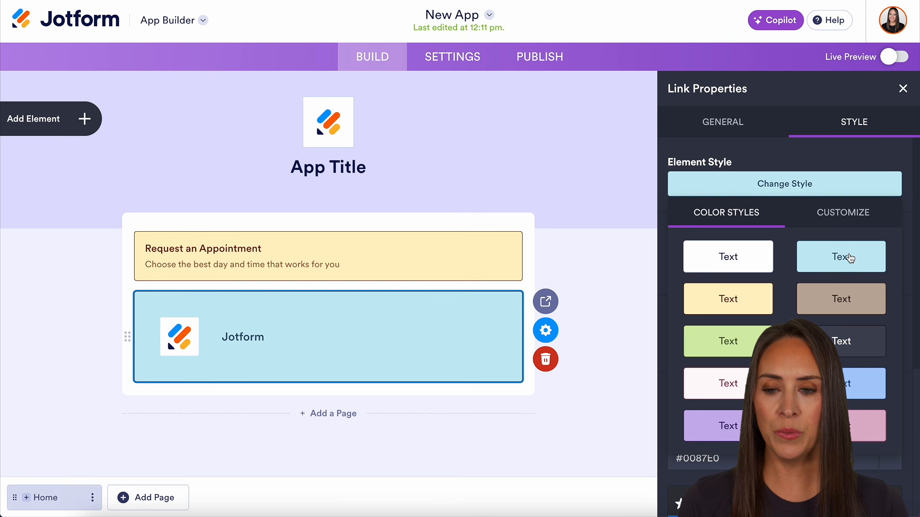
# Step: Add a Button element below the Jotform link and open its properties
pyautogui.click(54, 119)
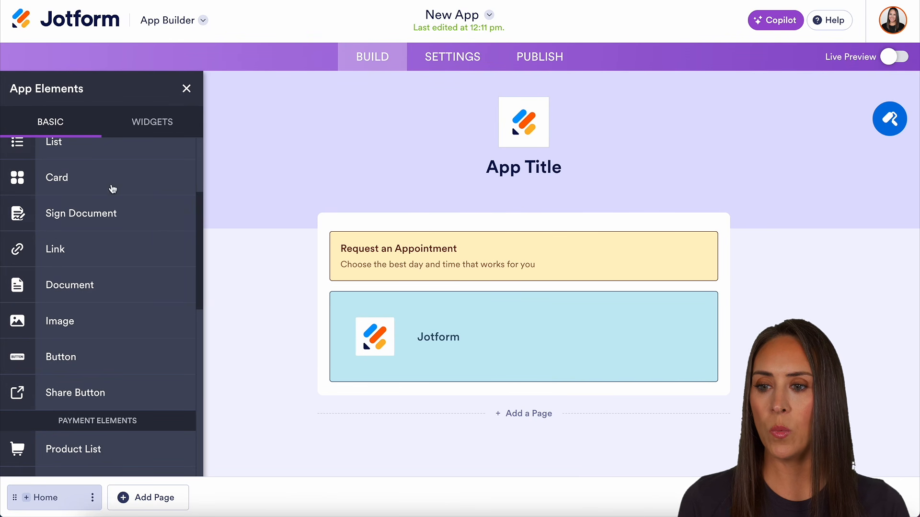
pyautogui.scroll(-1, 144, 269)
pyautogui.moveTo(66, 325); pyautogui.dragTo(441, 406)
pyautogui.click(737, 369)
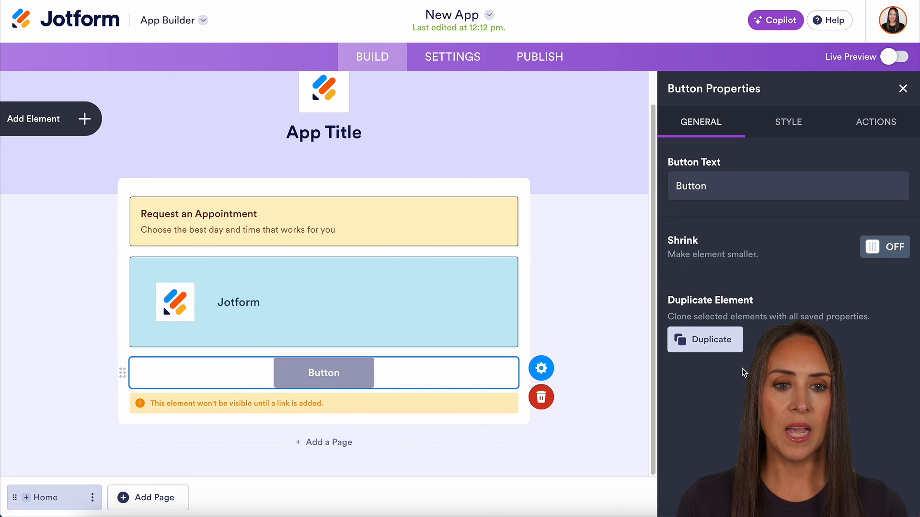
# Step: View the available actions for the button and turn on Shrink for the element
pyautogui.click(874, 123)
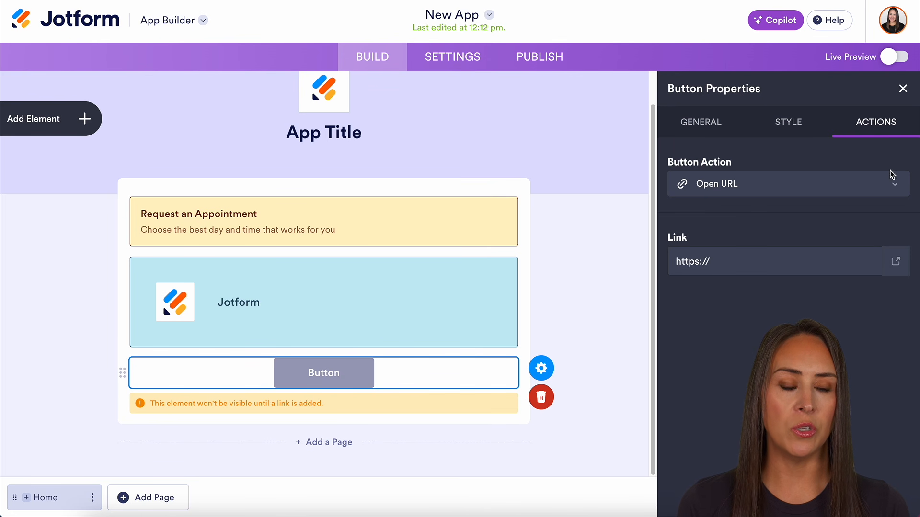
pyautogui.click(894, 186)
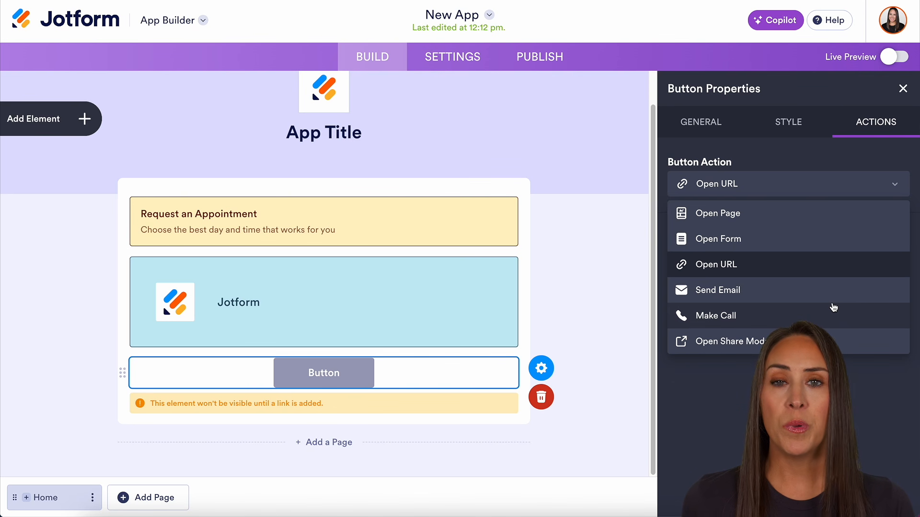
pyautogui.click(690, 122)
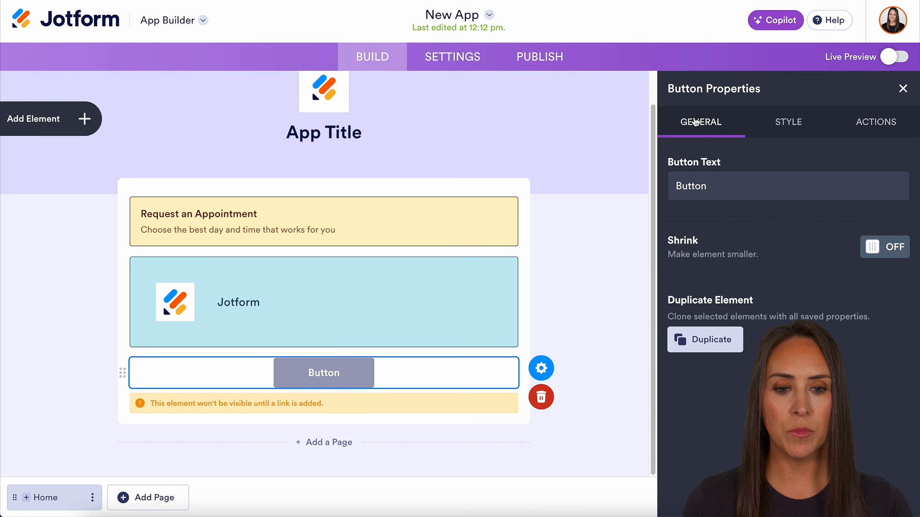
pyautogui.click(886, 254)
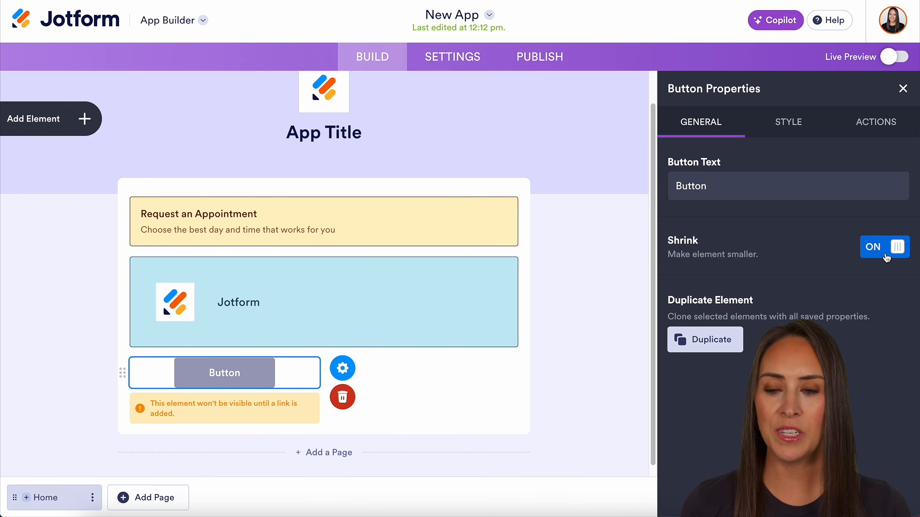
# Step: Add a Product List element between the Jotform link and the button, and open its store payment settings
pyautogui.click(65, 123)
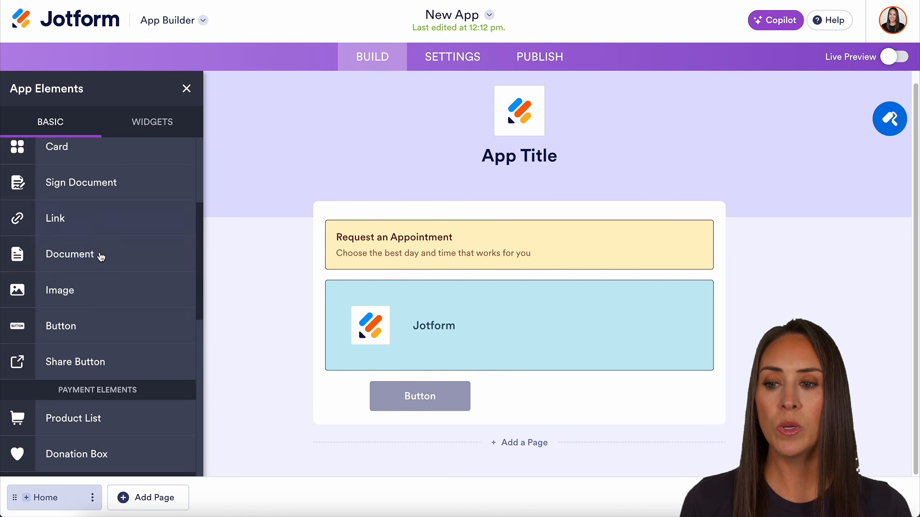
pyautogui.scroll(-3, 107, 260)
pyautogui.moveTo(102, 258); pyautogui.dragTo(399, 384)
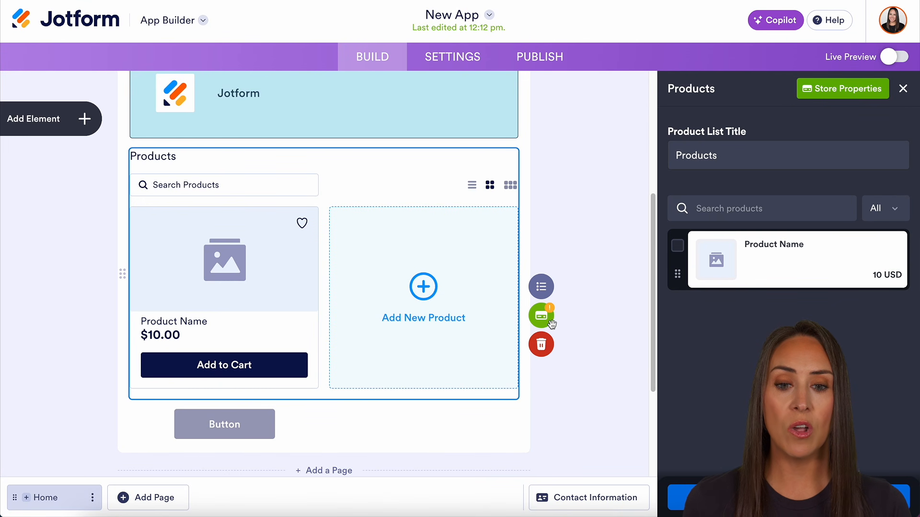
pyautogui.click(549, 327)
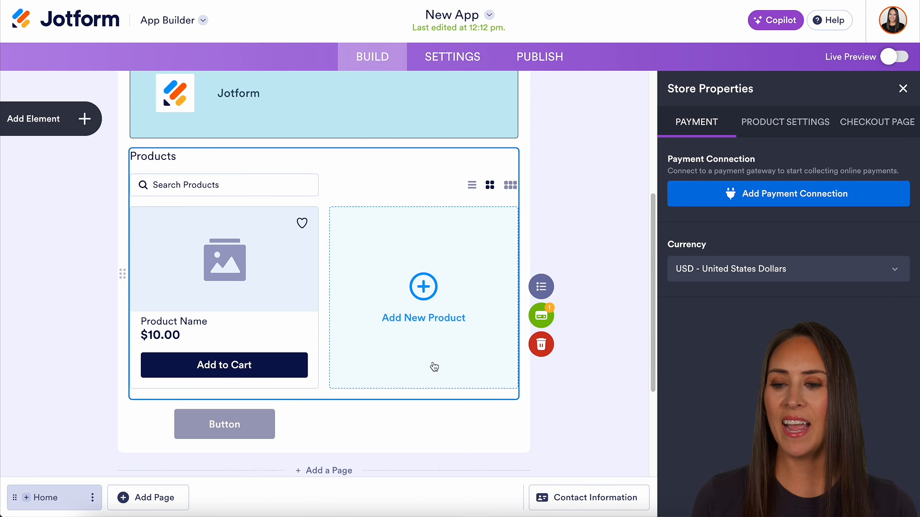
# Step: Add a second page to the app and place a Facebook Follow Box widget on it
pyautogui.click(163, 498)
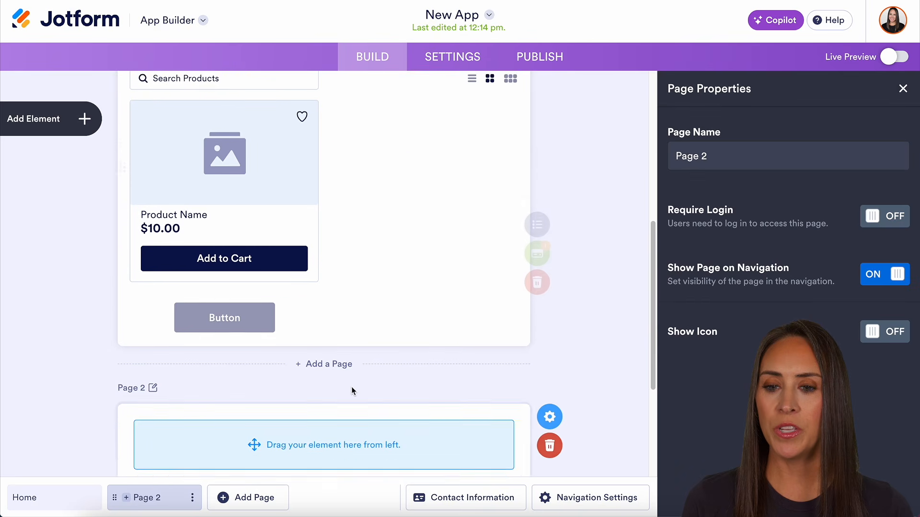
pyautogui.click(54, 114)
pyautogui.click(141, 125)
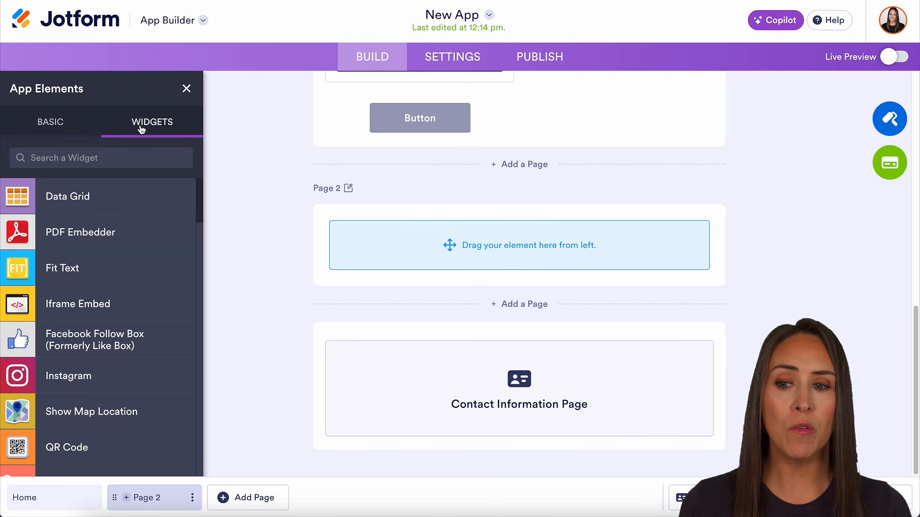
pyautogui.scroll(-2, 149, 302)
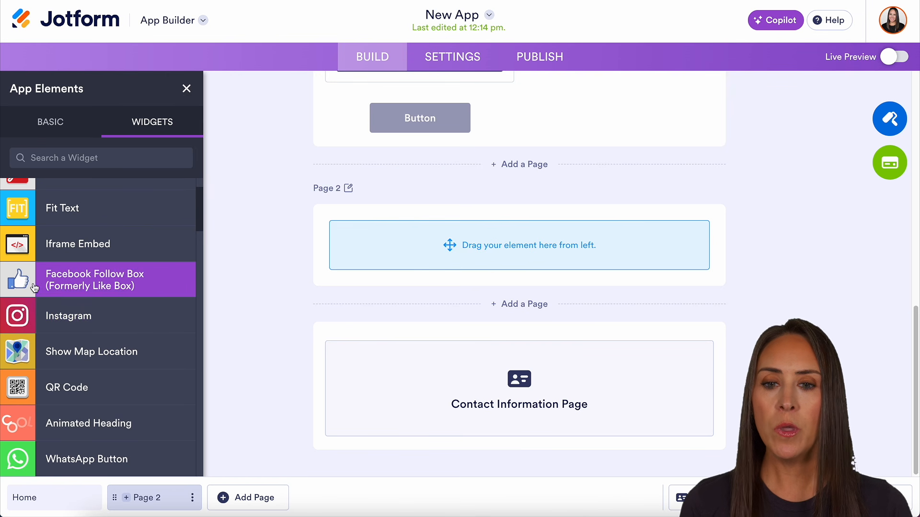
pyautogui.moveTo(144, 282); pyautogui.dragTo(464, 262)
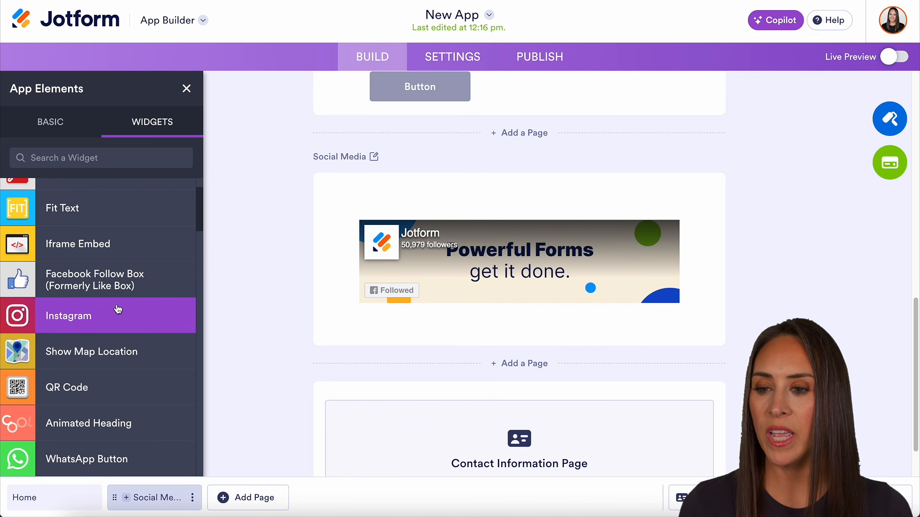
pyautogui.scroll(-5, 117, 310)
pyautogui.scroll(-3, 117, 310)
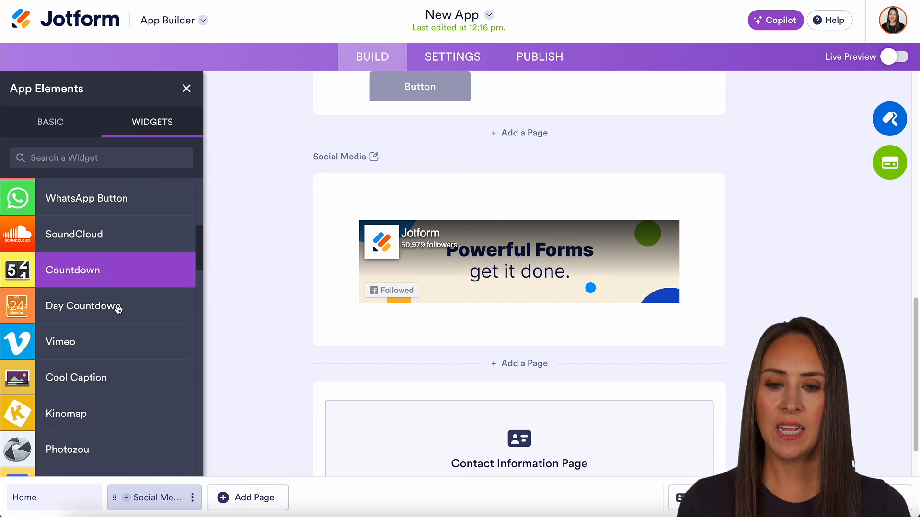
pyautogui.scroll(-1, 623, 283)
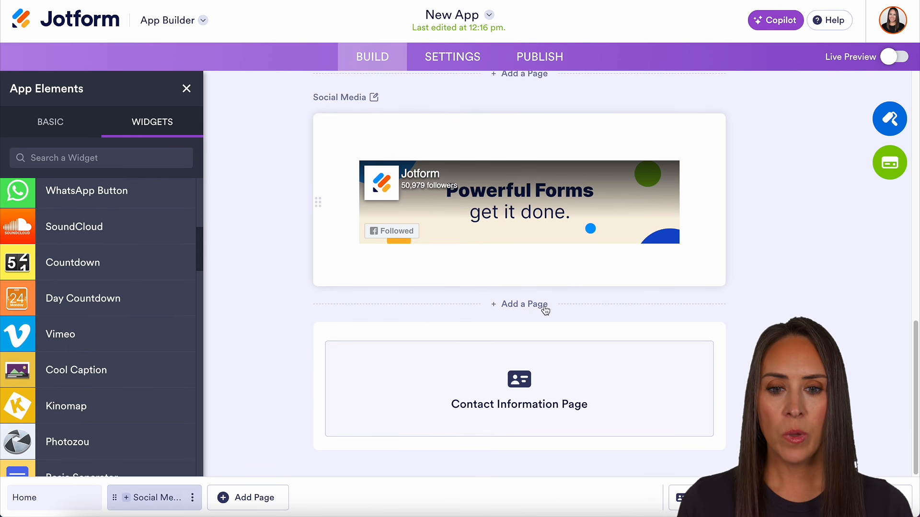
# Step: Add a new page after the Social Media page and name it "Location"
pyautogui.click(516, 305)
pyautogui.scroll(-2, 366, 360)
pyautogui.click(324, 189)
pyautogui.write('Location')
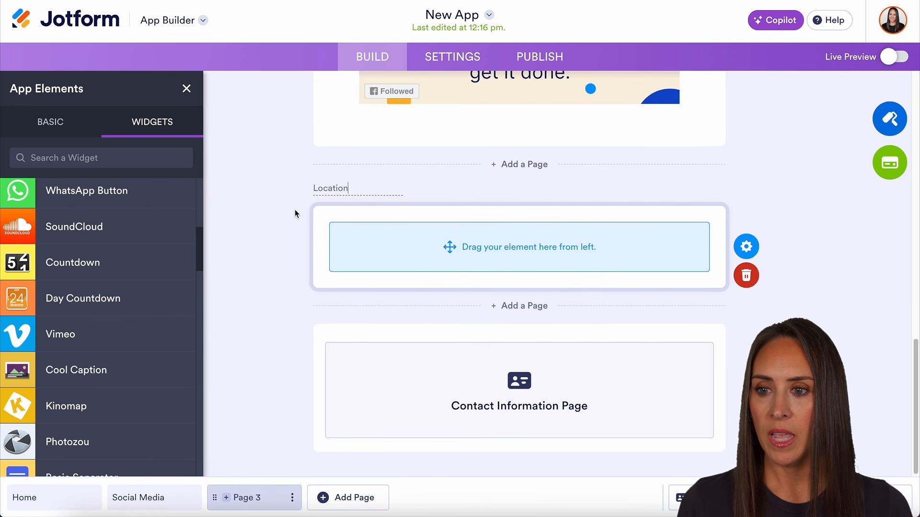
# Step: Place a Map element on the empty Location page
pyautogui.click(60, 129)
pyautogui.scroll(-2, 129, 299)
pyautogui.scroll(-8, 131, 308)
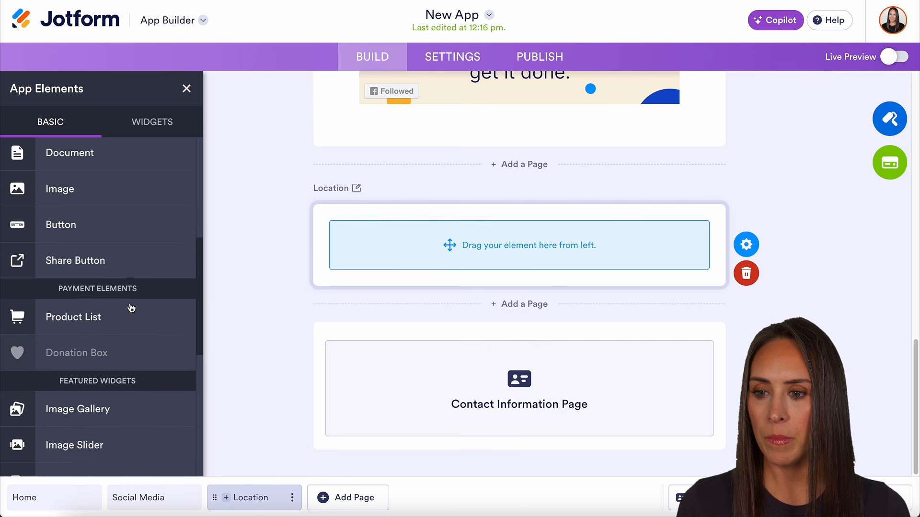
pyautogui.moveTo(52, 339); pyautogui.dragTo(456, 259)
# Step: Add a new page after the Location page, name it "Testimonials", and place a Testimonial element on it
pyautogui.click(328, 507)
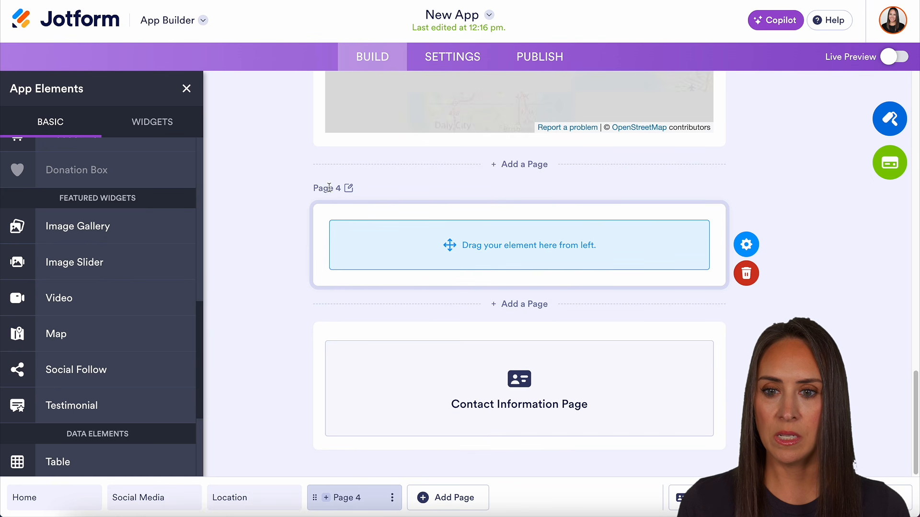
pyautogui.click(329, 188)
pyautogui.write('Testimonials')
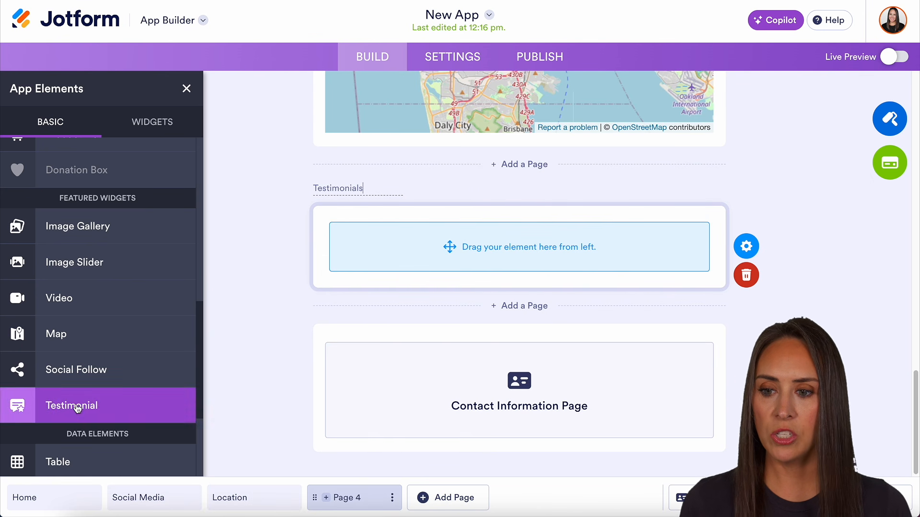
pyautogui.moveTo(74, 407); pyautogui.dragTo(503, 252)
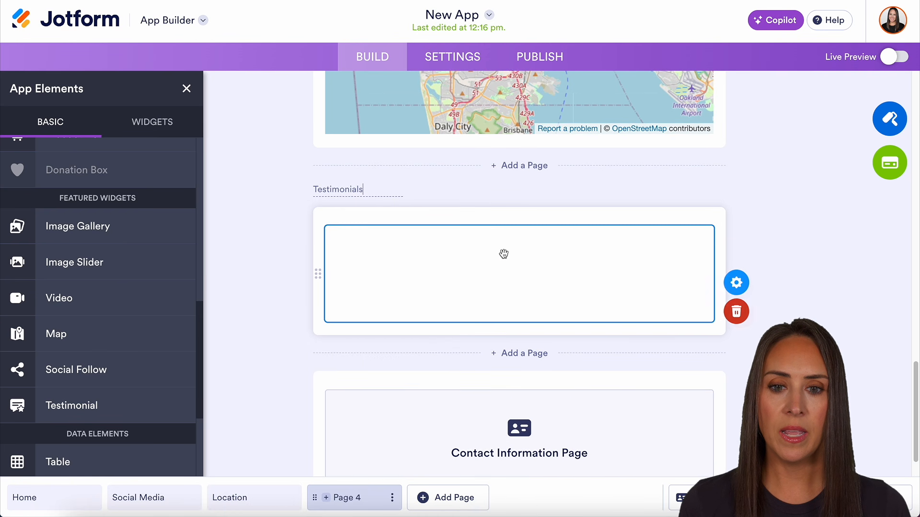
# Step: Preview the app in the phone view, open its Social Media page from the navigation list, and close the preview
pyautogui.click(888, 59)
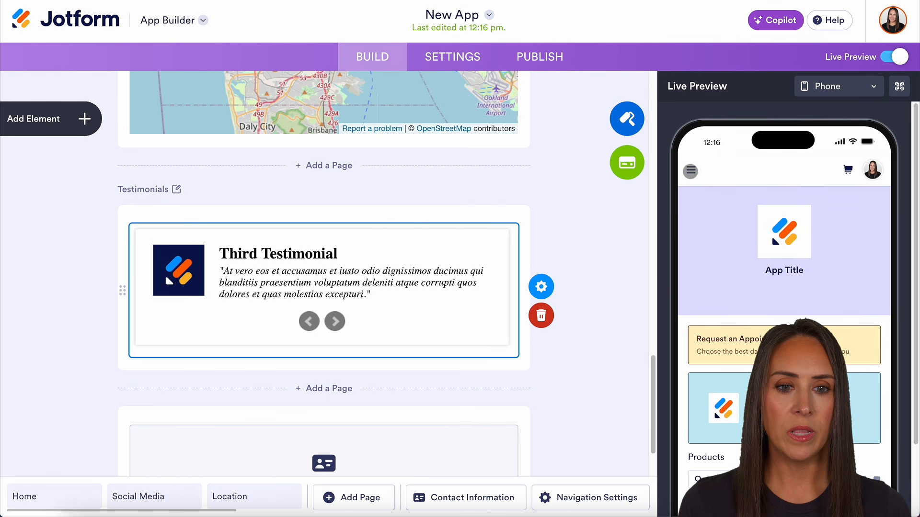
pyautogui.click(690, 170)
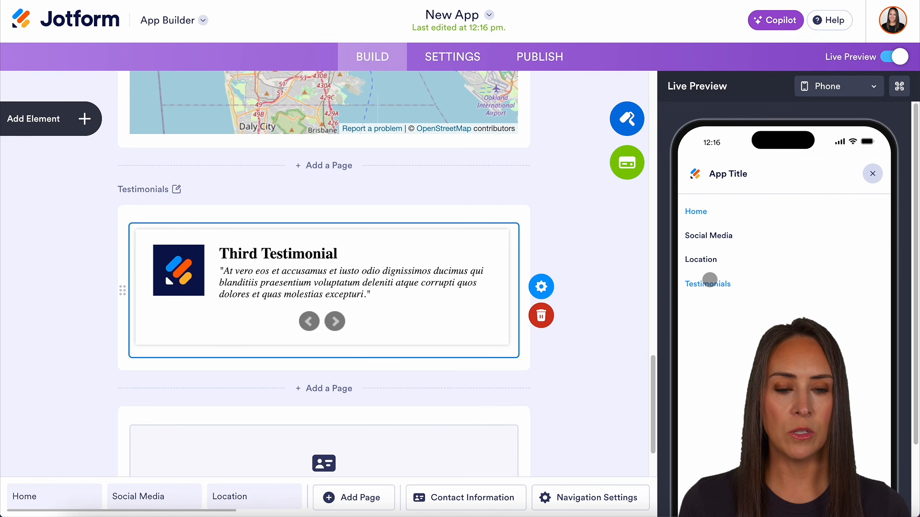
pyautogui.click(722, 234)
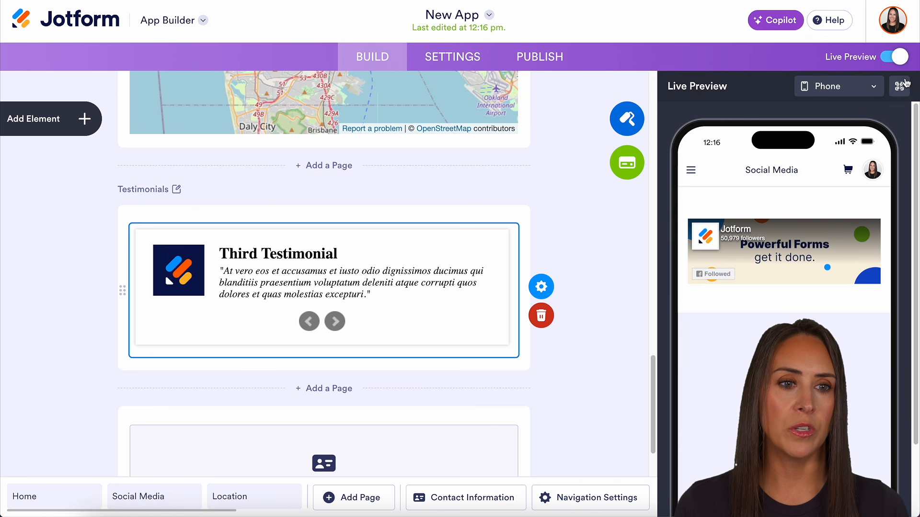
pyautogui.click(899, 58)
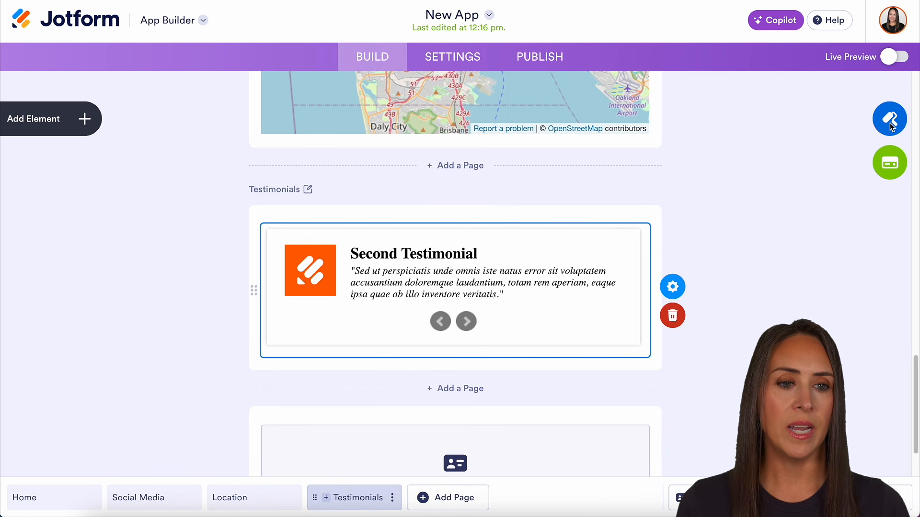
# Step: Apply the light blue color scheme with the #264B67 app background and review the background properties
pyautogui.click(890, 125)
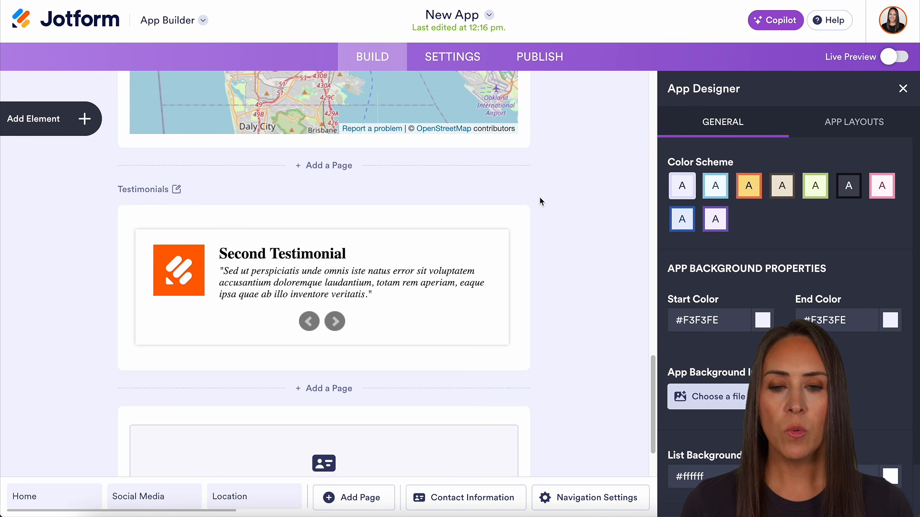
pyautogui.scroll(10, 594, 217)
pyautogui.scroll(5, 594, 221)
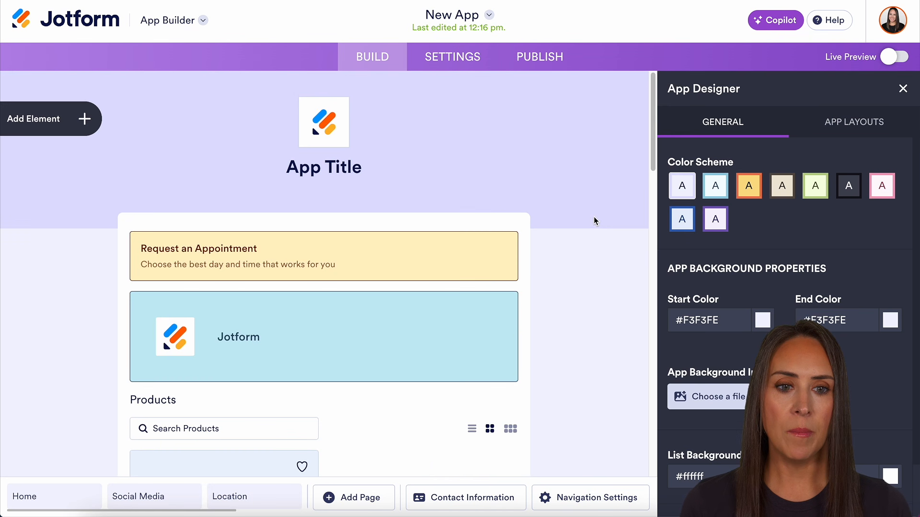
pyautogui.click(742, 195)
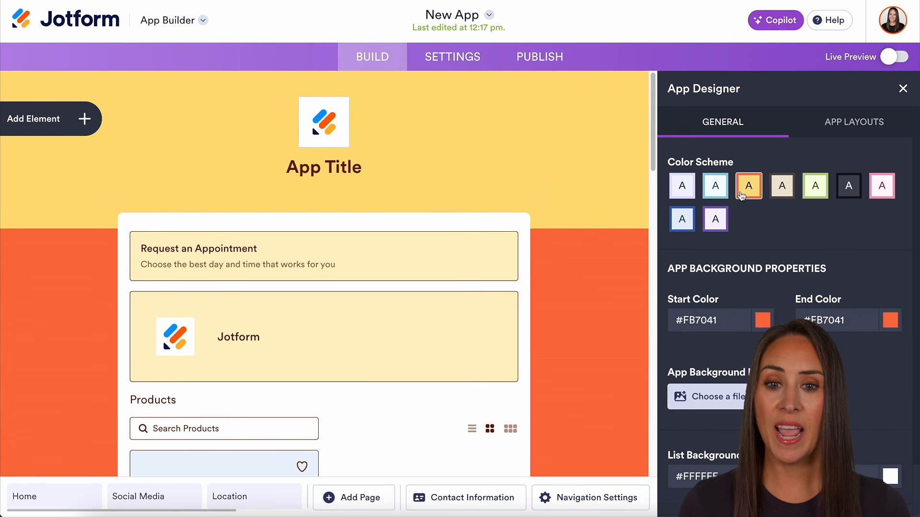
pyautogui.click(716, 192)
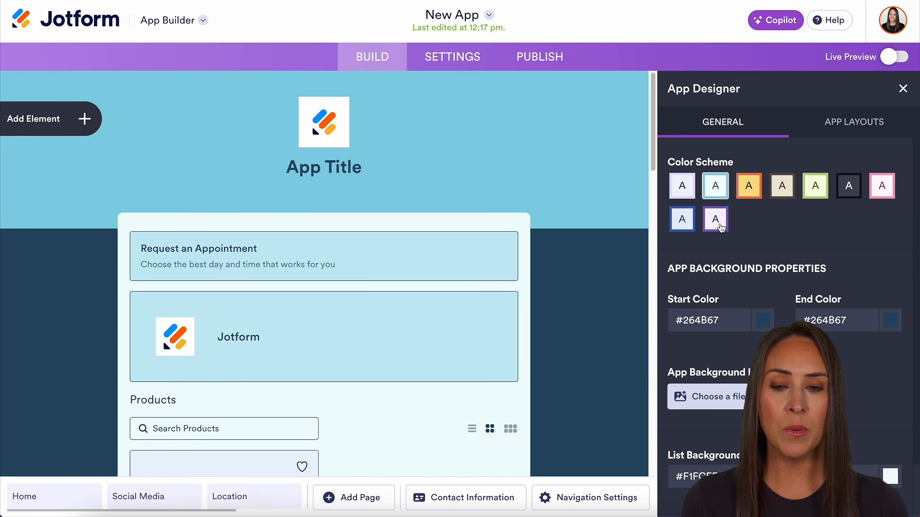
pyautogui.scroll(-1, 834, 242)
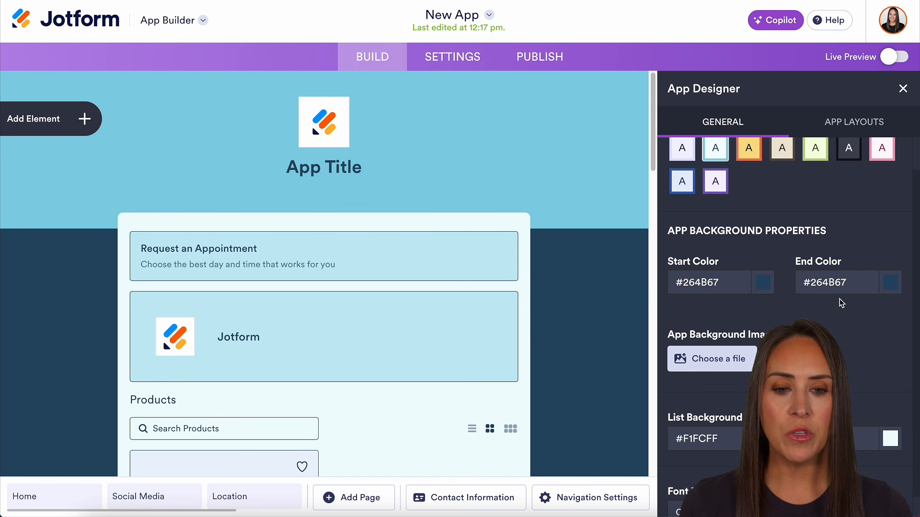
pyautogui.scroll(-1, 841, 303)
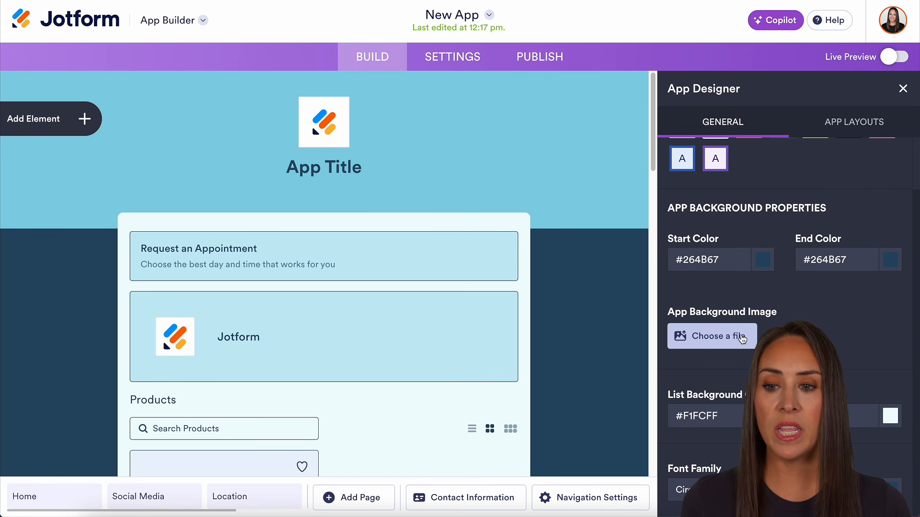
# Step: Try the Show All Forms layout on the app and look through the resulting home page
pyautogui.click(846, 125)
pyautogui.moveTo(857, 206)
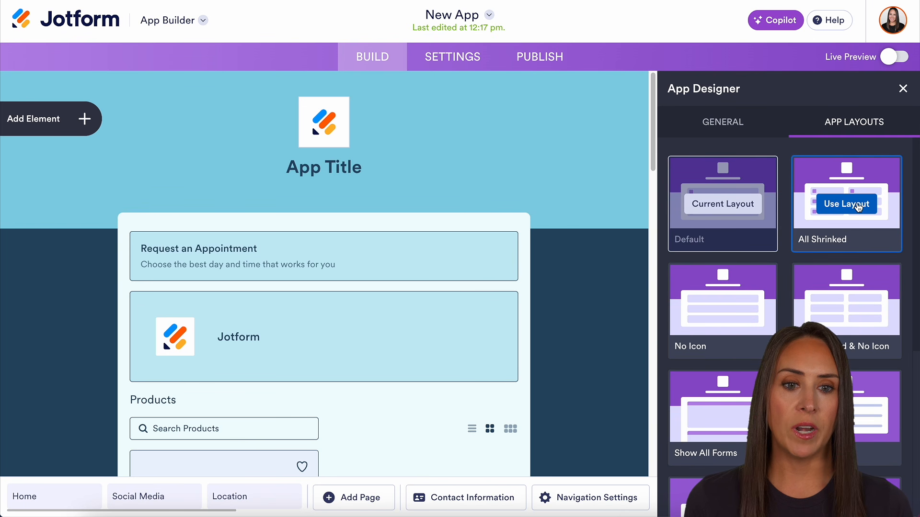
pyautogui.scroll(-2, 806, 276)
pyautogui.scroll(-1, 806, 275)
pyautogui.click(735, 350)
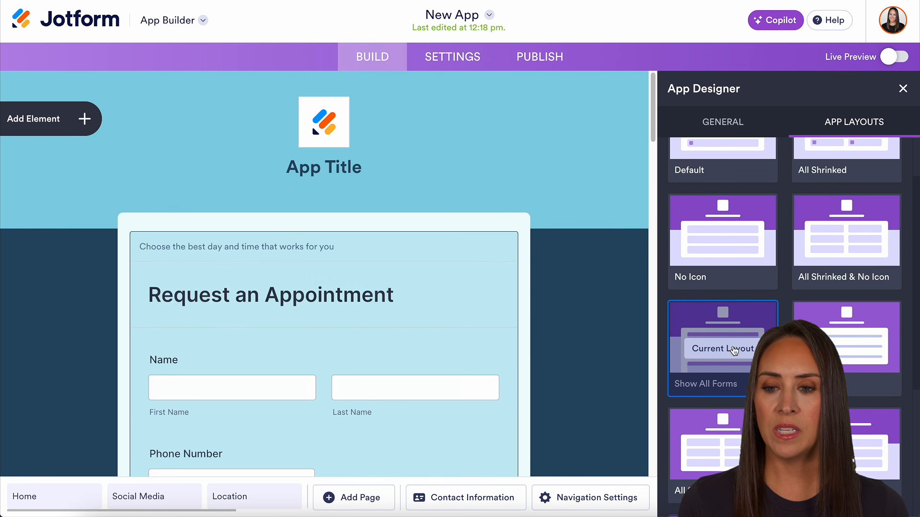
pyautogui.scroll(-6, 462, 281)
pyautogui.scroll(-13, 463, 281)
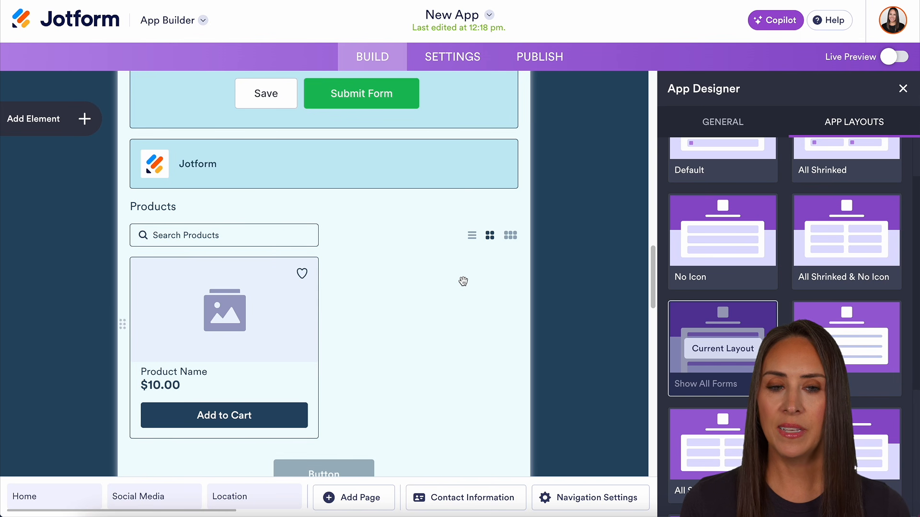
# Step: Try the All Shrinked & No Icon layout, and switch the app back to the Default layout
pyautogui.scroll(12, 462, 281)
pyautogui.click(856, 242)
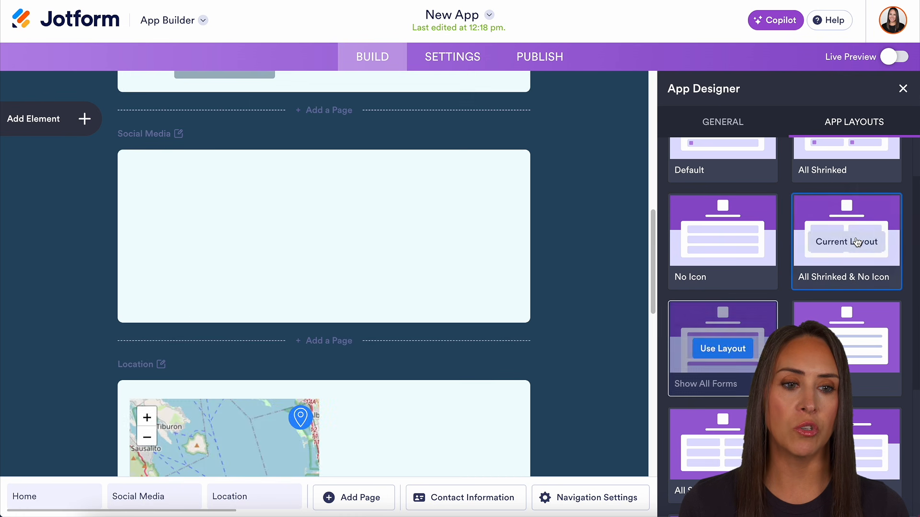
pyautogui.scroll(1, 631, 263)
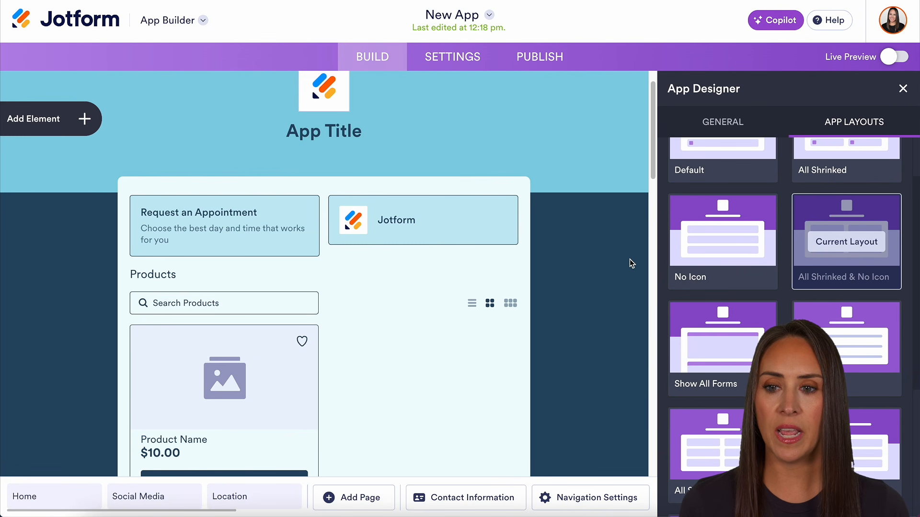
pyautogui.scroll(3, 836, 287)
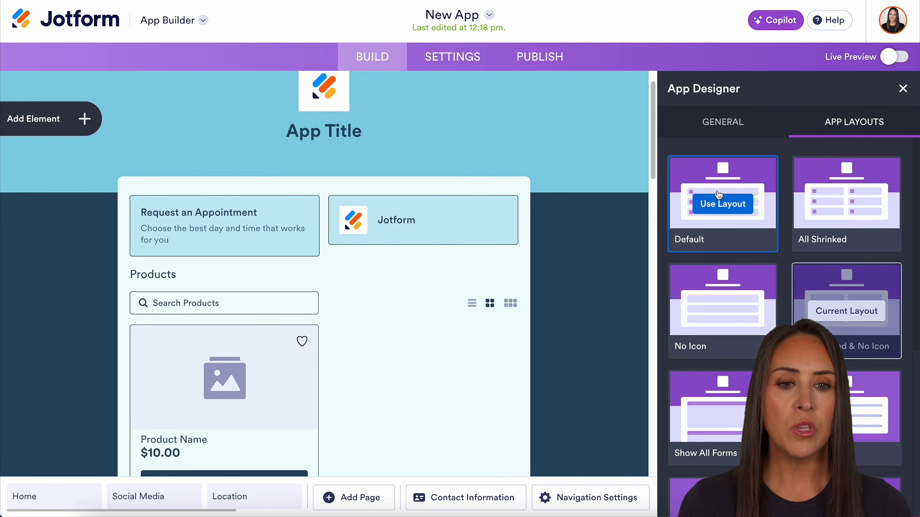
pyautogui.click(723, 205)
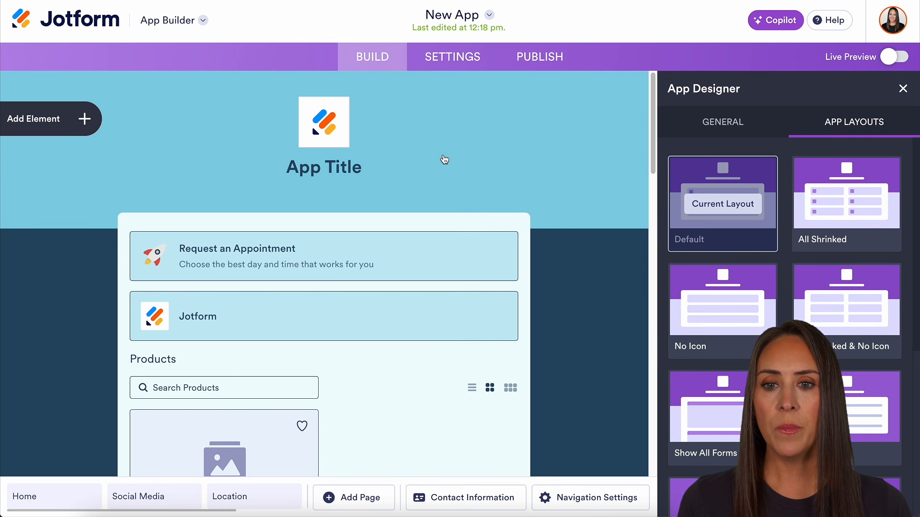
# Step: Review the app header's title and logo properties and make the header logo slightly larger
pyautogui.click(442, 159)
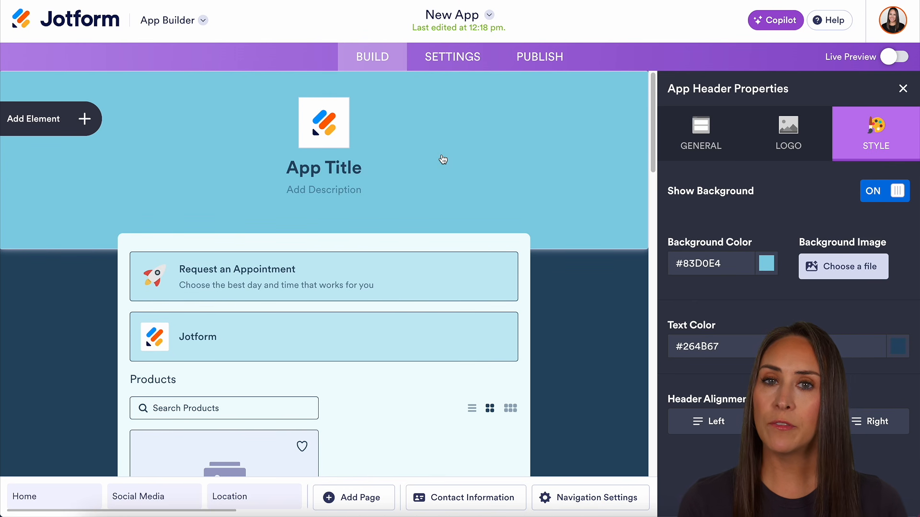
pyautogui.click(701, 127)
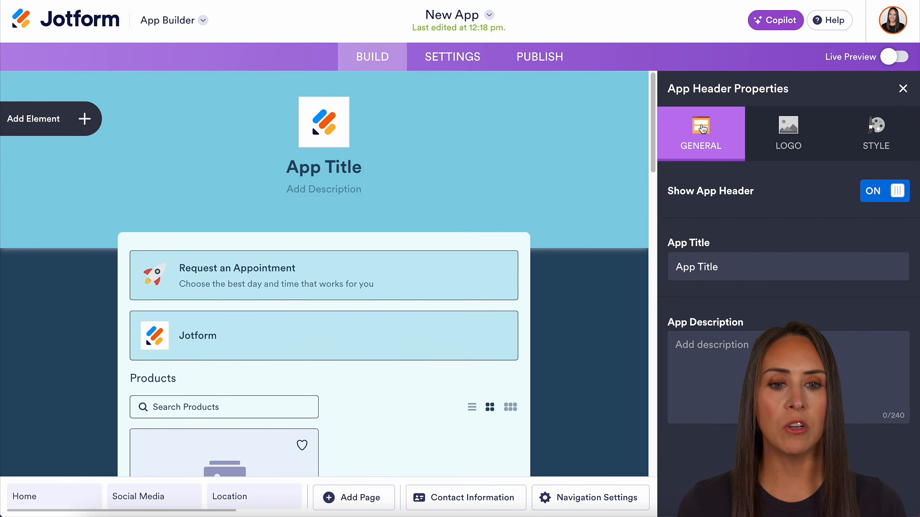
pyautogui.moveTo(730, 267); pyautogui.dragTo(674, 267)
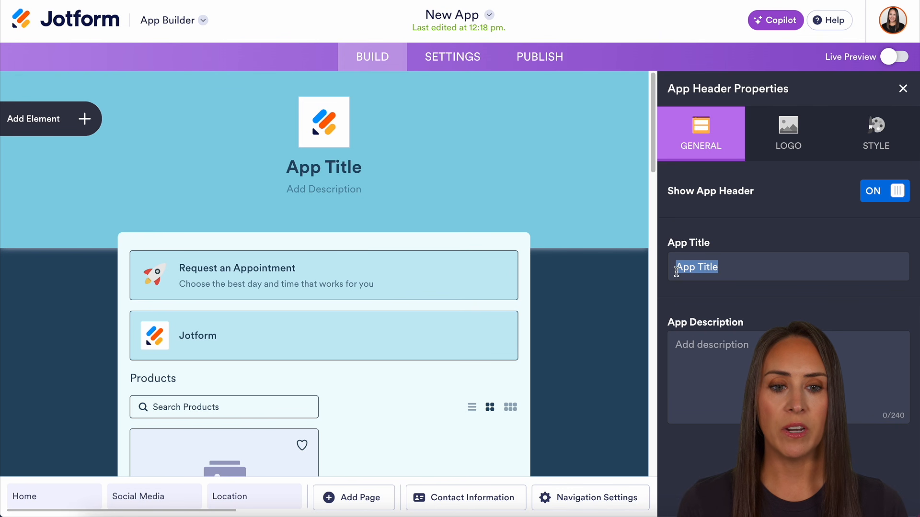
pyautogui.click(790, 132)
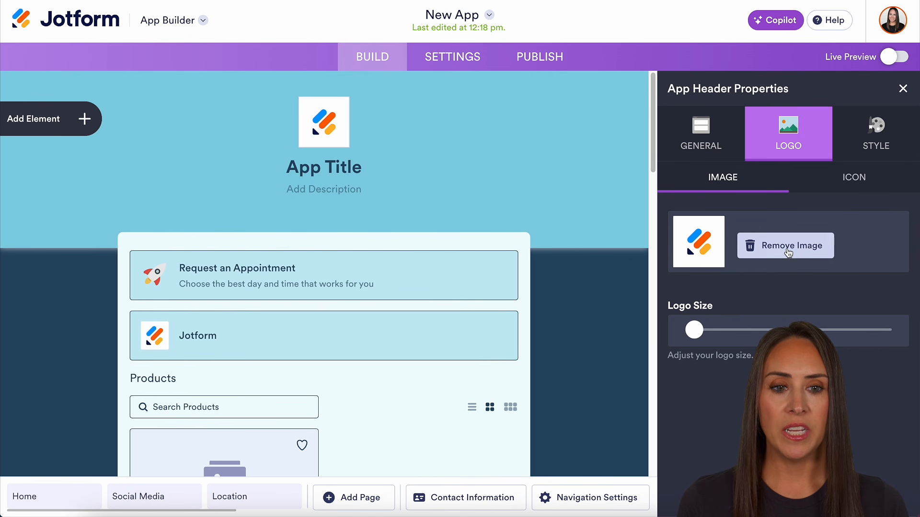
pyautogui.moveTo(697, 331)
pyautogui.mouseDown()
pyautogui.moveTo(764, 330)
pyautogui.moveTo(698, 331)
pyautogui.mouseUp()
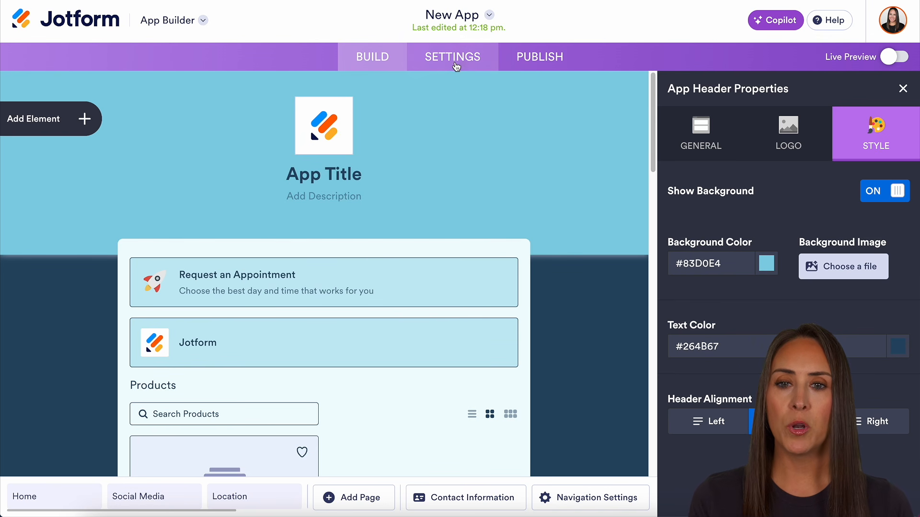
# Step: Review the app settings, from the App Status choices down to the Prevent Cloning option
pyautogui.click(455, 61)
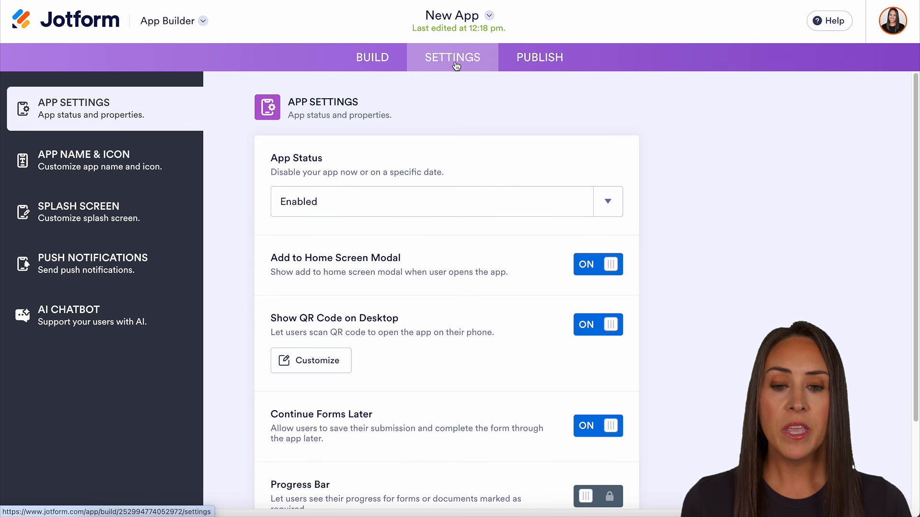
pyautogui.click(607, 206)
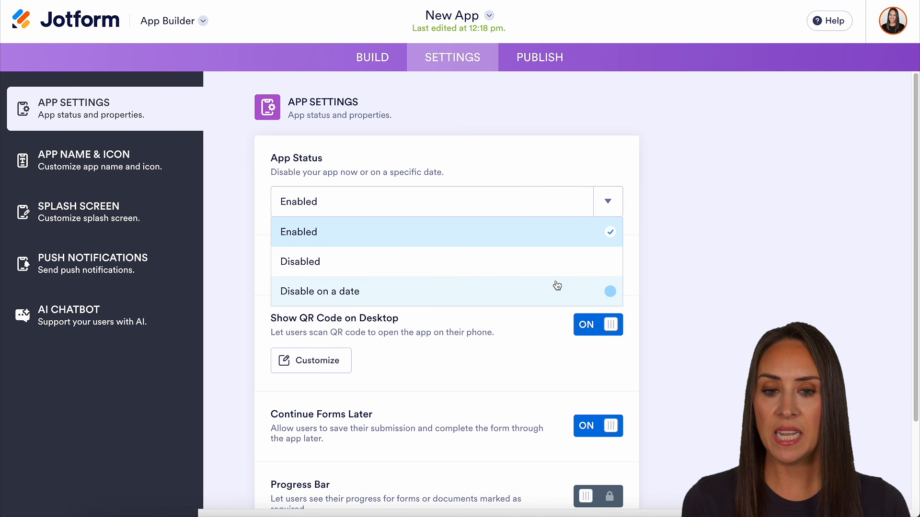
pyautogui.click(687, 285)
pyautogui.scroll(-2, 689, 257)
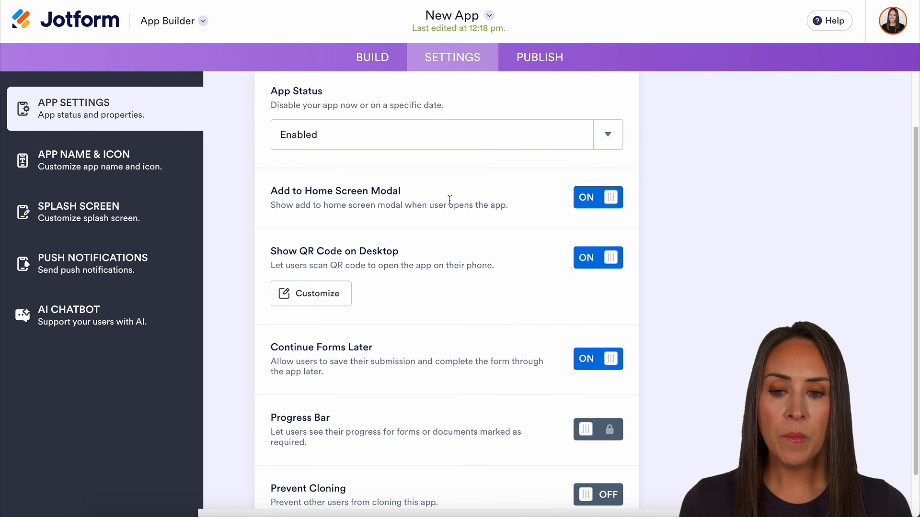
pyautogui.scroll(-1, 511, 265)
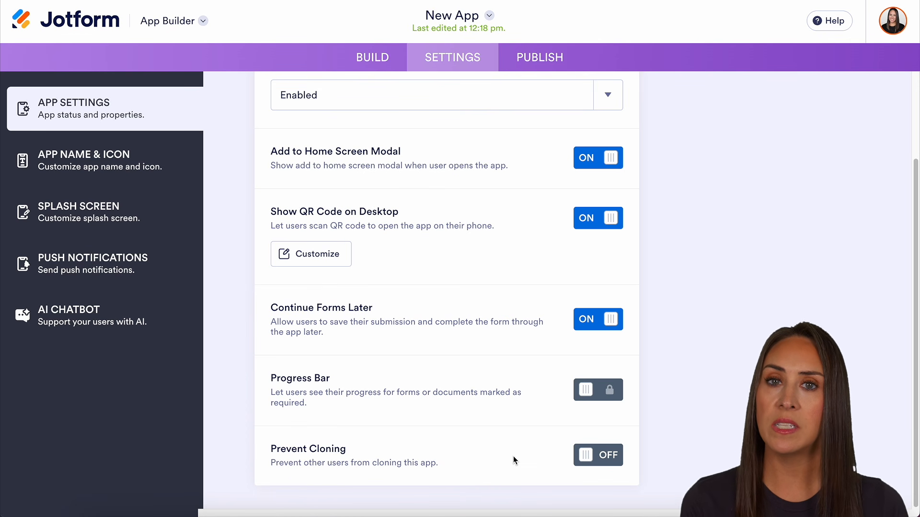
# Step: Rename the app as "Jotform App" and show the image upload options for its icon
pyautogui.click(122, 176)
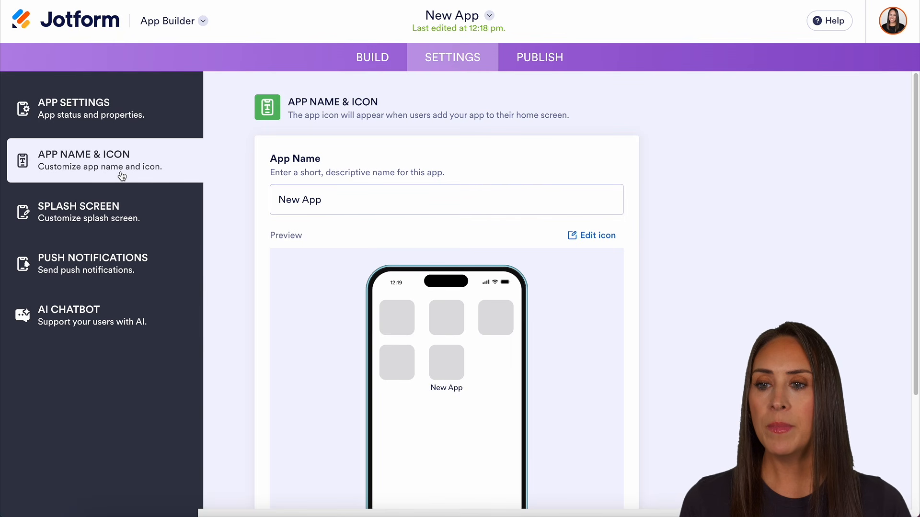
pyautogui.click(312, 202)
pyautogui.moveTo(322, 201); pyautogui.dragTo(261, 206)
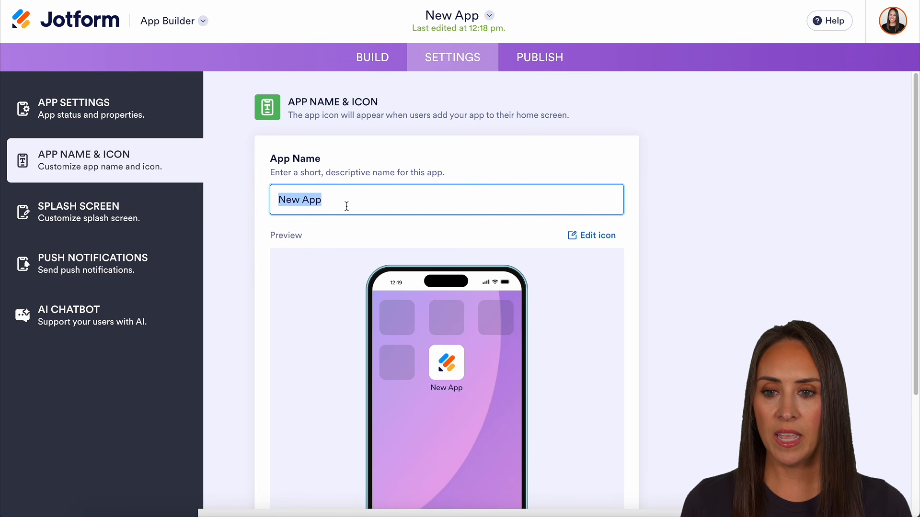
pyautogui.write('Jotform App')
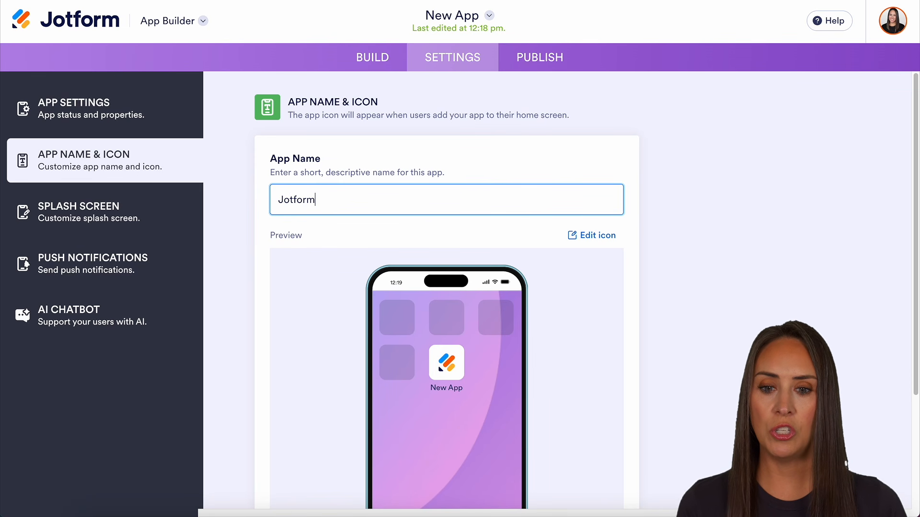
pyautogui.click(589, 234)
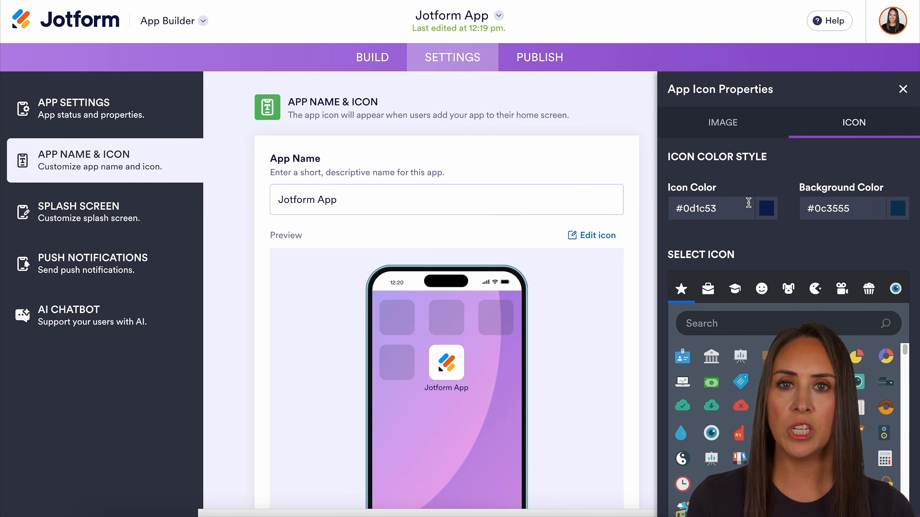
pyautogui.click(730, 123)
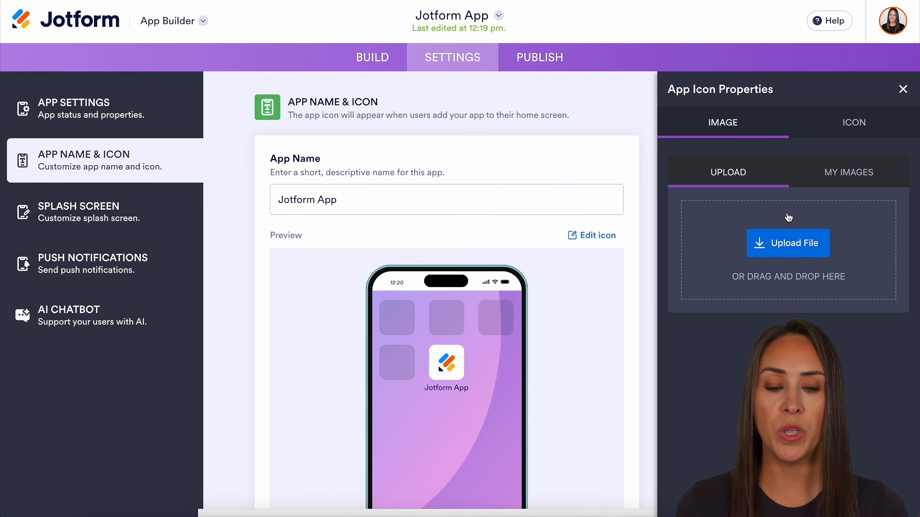
# Step: Change the splash screen's background color to dark blue #0b1055
pyautogui.click(91, 224)
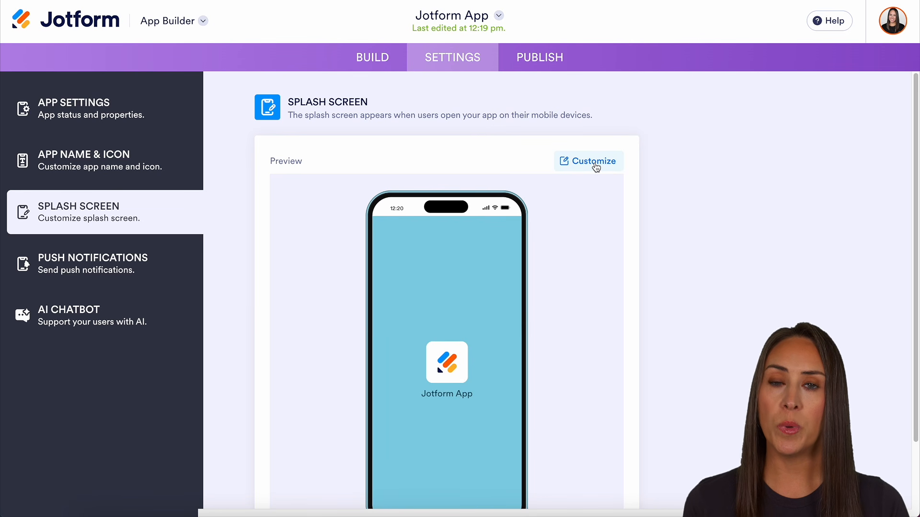
pyautogui.click(596, 168)
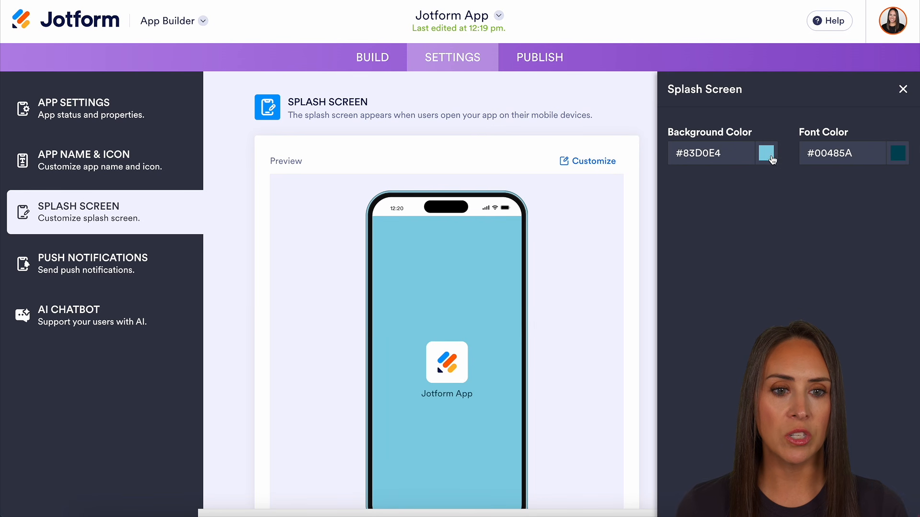
pyautogui.click(766, 155)
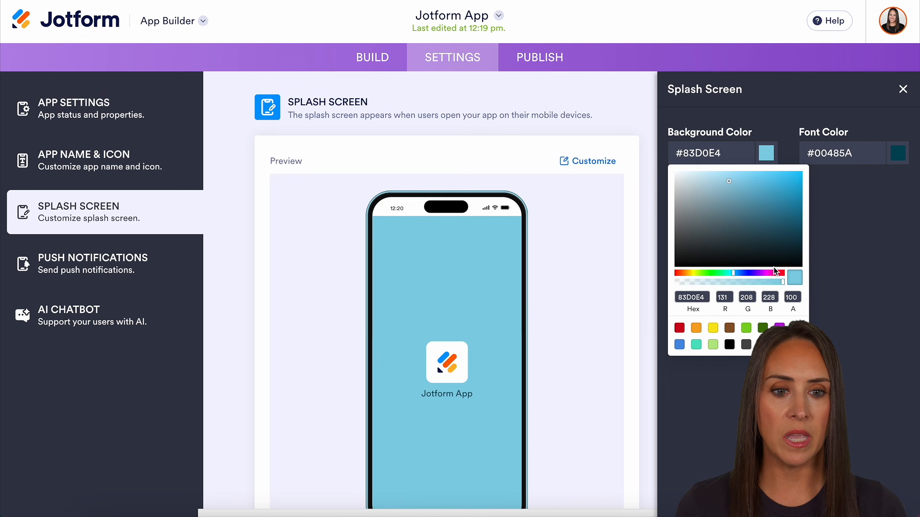
pyautogui.moveTo(752, 276); pyautogui.dragTo(747, 273)
pyautogui.click(785, 236)
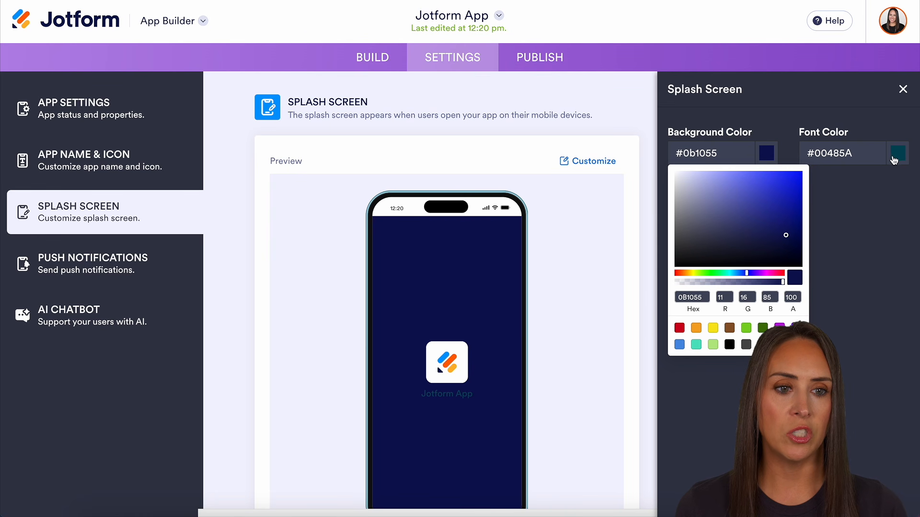
# Step: Set the splash screen's font color to white #ffffff and enable push notifications for the app
pyautogui.click(894, 160)
pyautogui.click(751, 172)
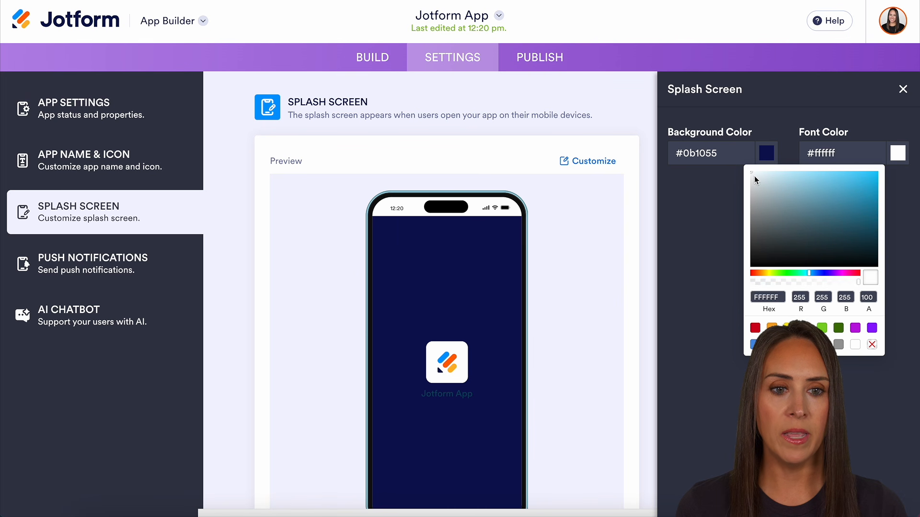
pyautogui.click(92, 277)
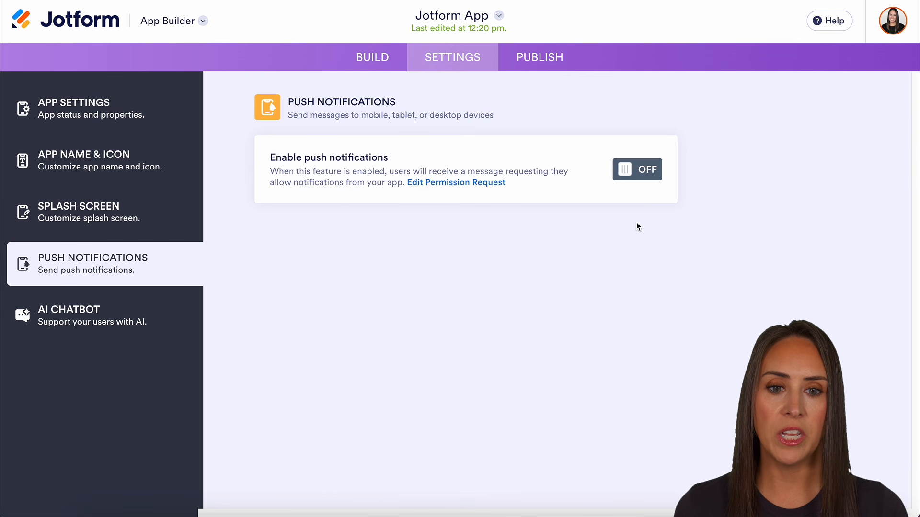
pyautogui.click(634, 173)
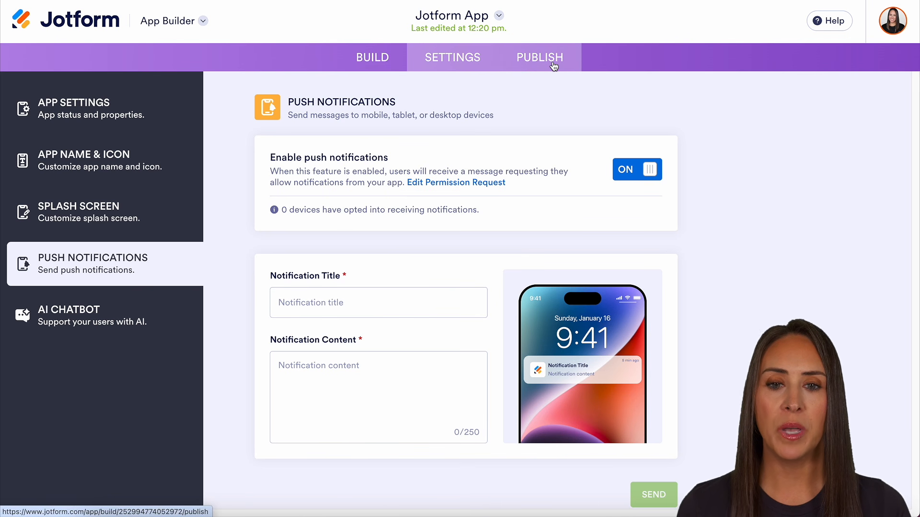
# Step: In the app link's publishing access settings, toggle the option allowing users to access their submissions through the app
pyautogui.click(554, 65)
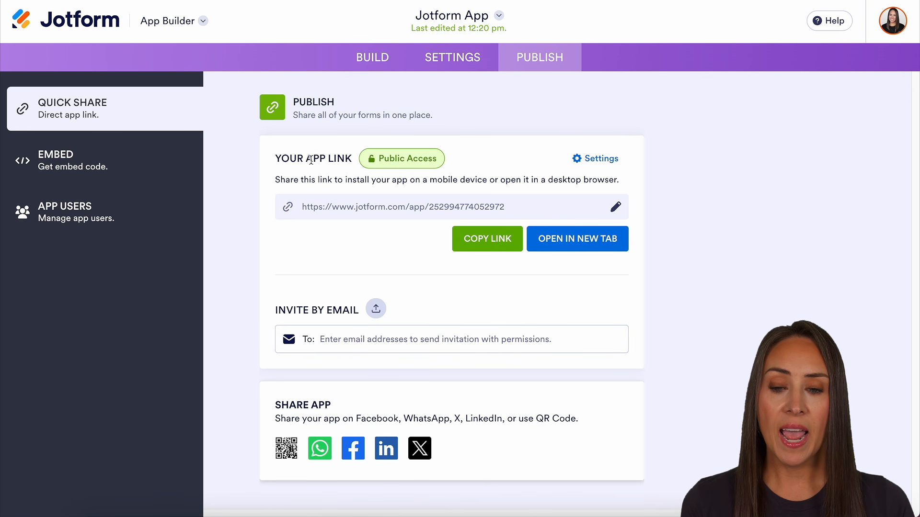
pyautogui.click(591, 159)
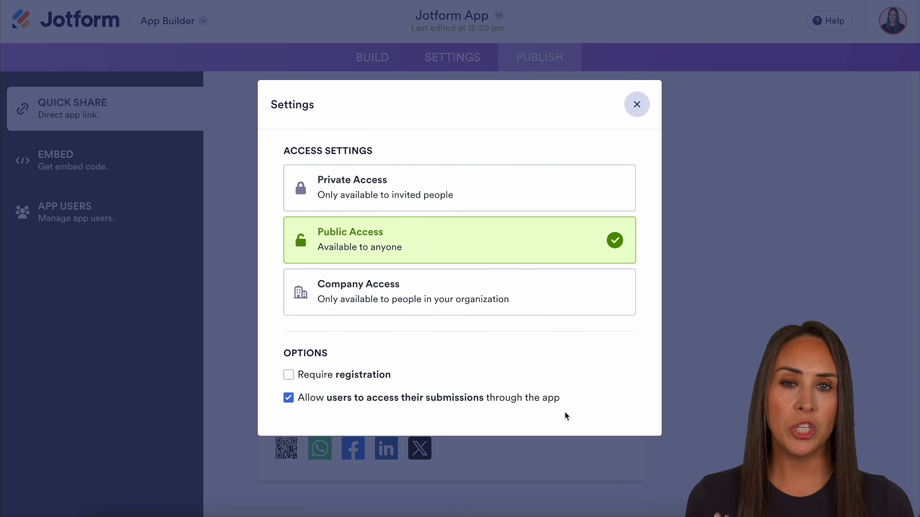
pyautogui.click(288, 397)
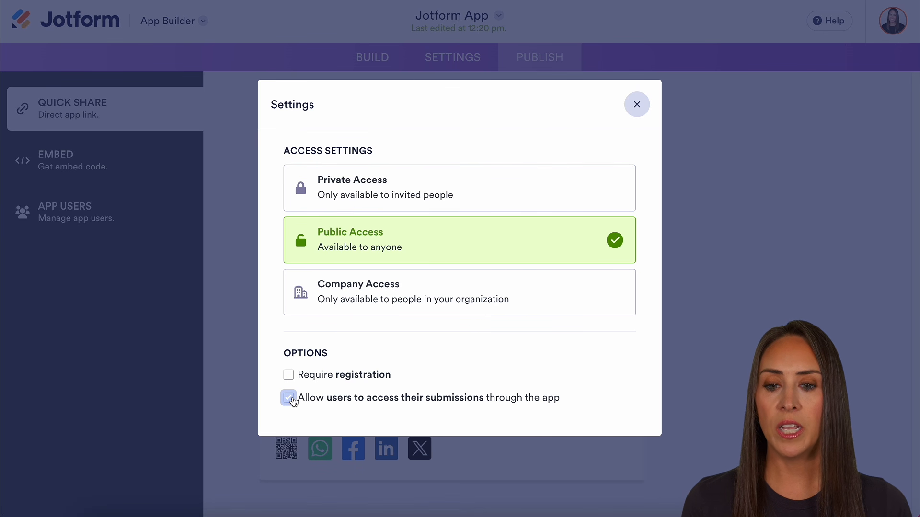
pyautogui.click(630, 104)
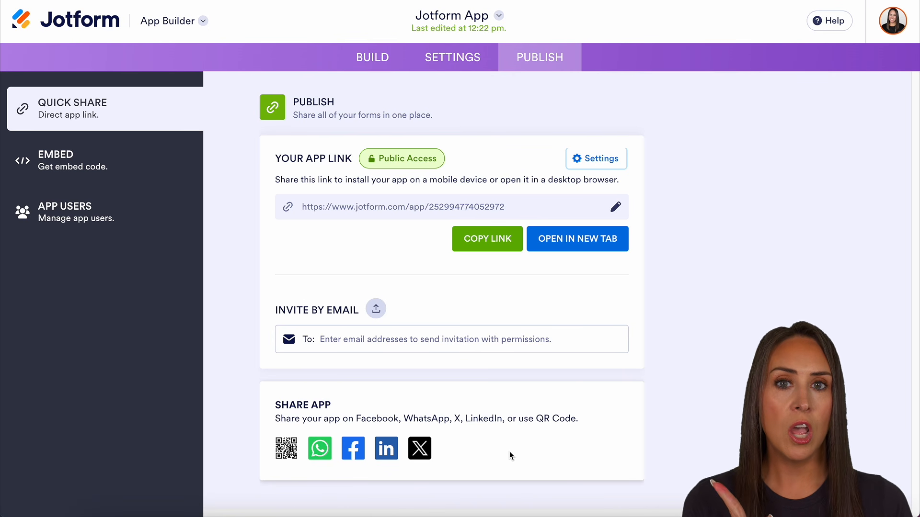
# Step: View the app's embed code and look through the built pages from the home page to the contact information page
pyautogui.click(99, 166)
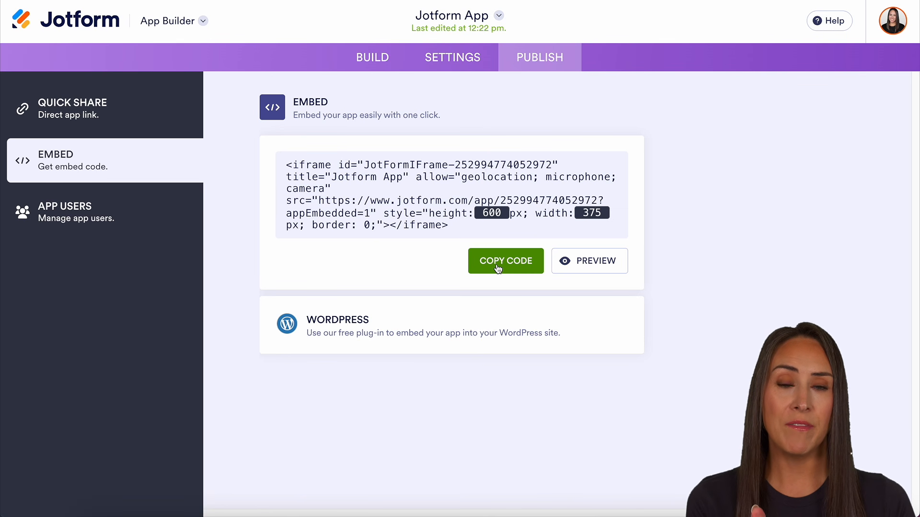
pyautogui.click(372, 57)
pyautogui.scroll(-5, 608, 297)
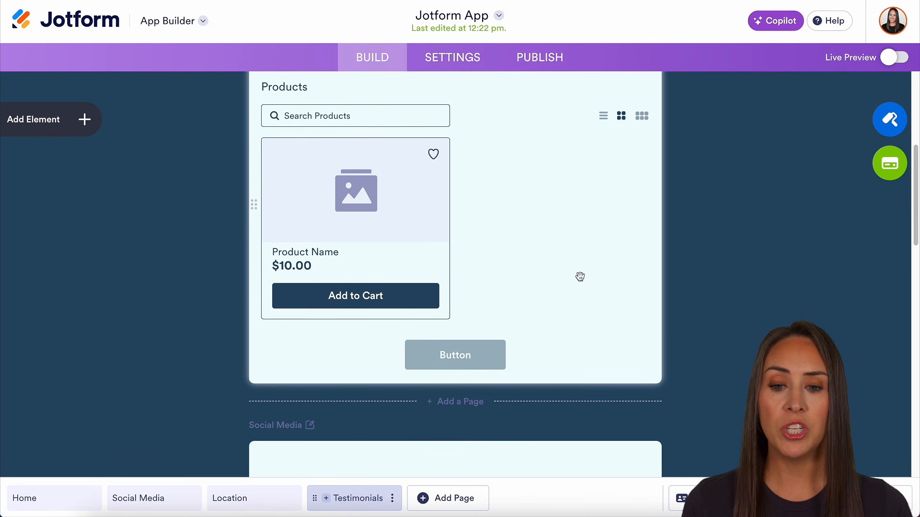
pyautogui.scroll(-15, 480, 294)
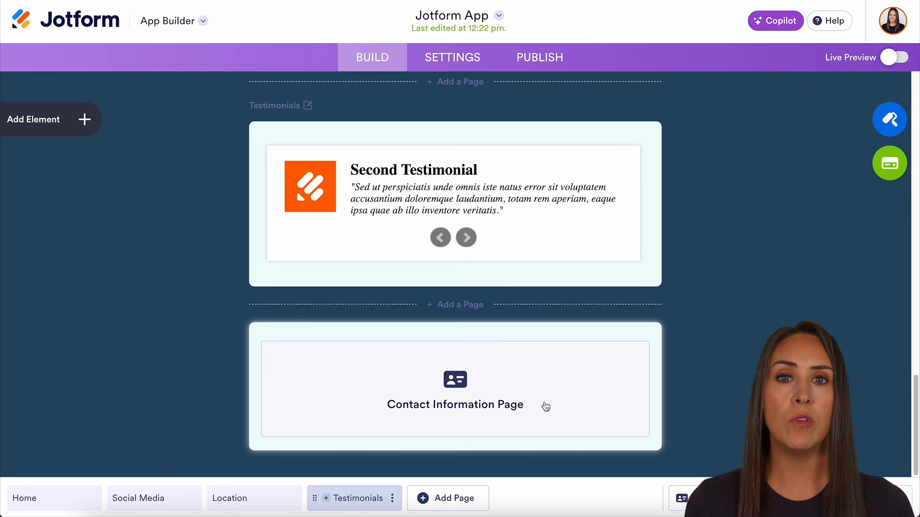
pyautogui.click(203, 20)
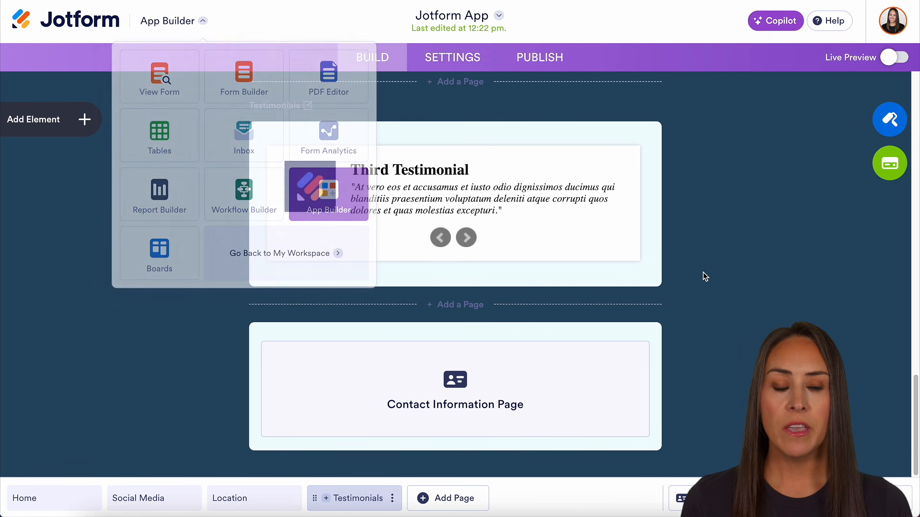
pyautogui.scroll(10, 695, 271)
pyautogui.scroll(15, 695, 271)
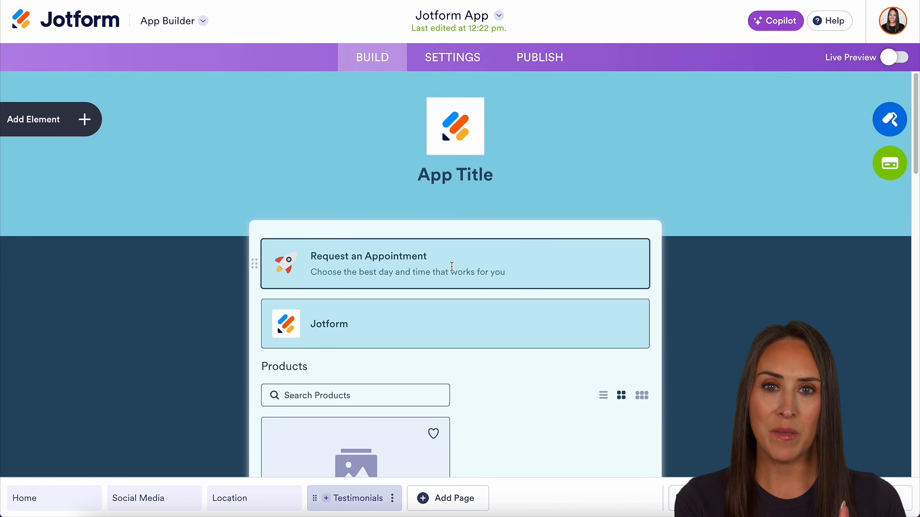
# Step: Return to the workspace and start creating a new app from a ready-made template
pyautogui.click(68, 24)
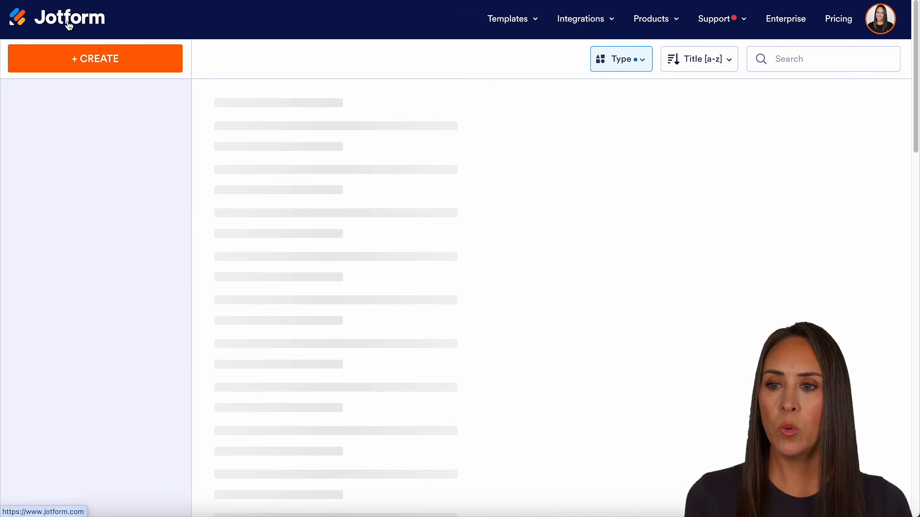
pyautogui.click(93, 69)
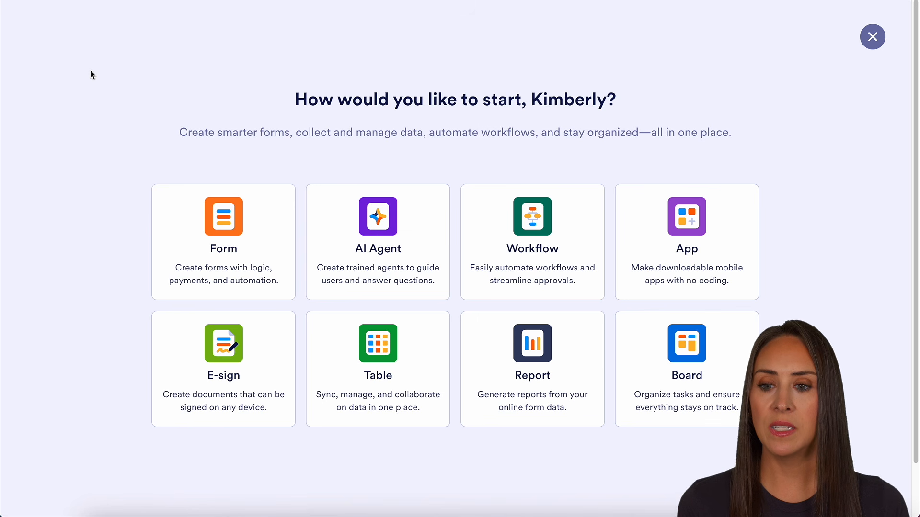
pyautogui.click(672, 254)
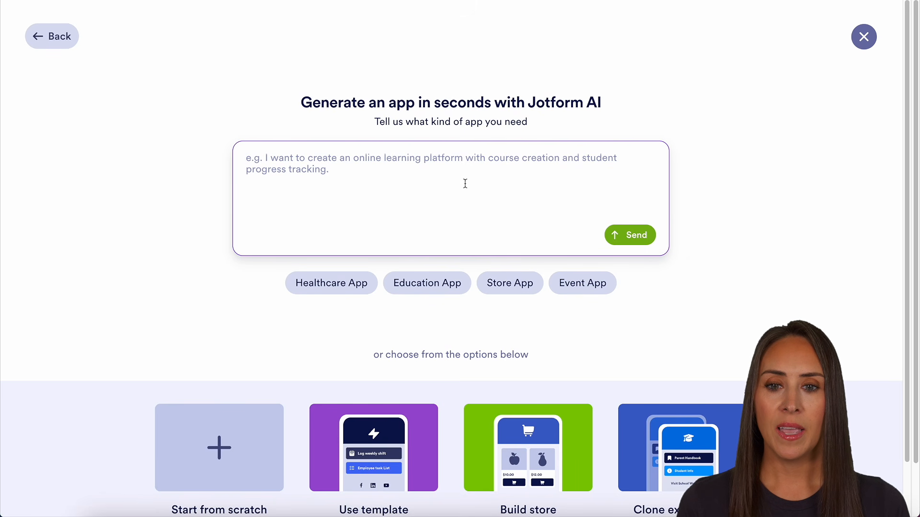
pyautogui.scroll(-1, 479, 201)
pyautogui.click(406, 398)
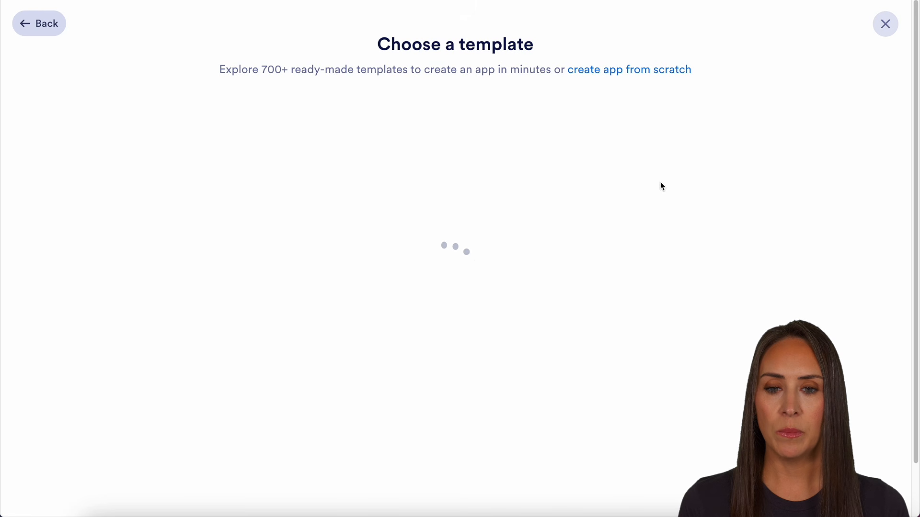
# Step: Search the app templates for "donation" and use the Charity Management App template
pyautogui.click(474, 143)
pyautogui.write('donation')
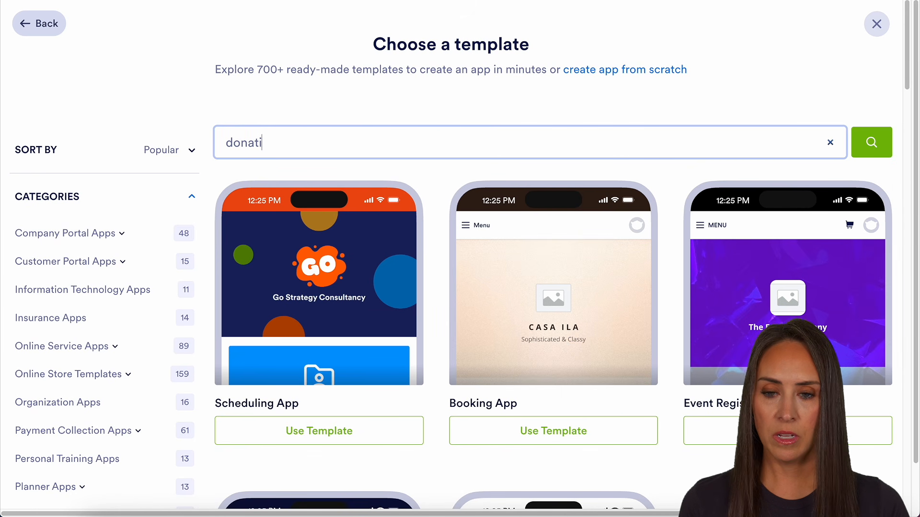
pyautogui.press('Return')
pyautogui.scroll(-2, 546, 181)
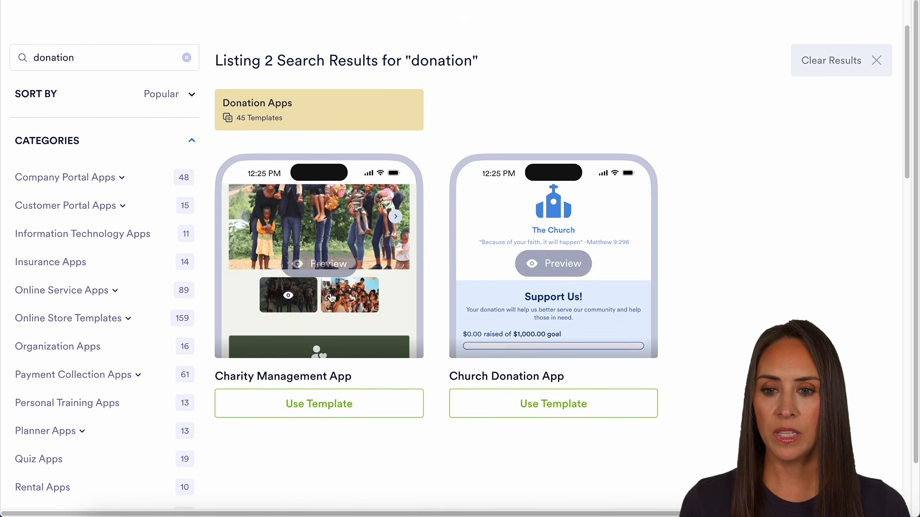
pyautogui.click(338, 413)
# Step: Look through the template's Home and Mission pages and select the Record Donation element to see its editing options
pyautogui.scroll(-6, 436, 380)
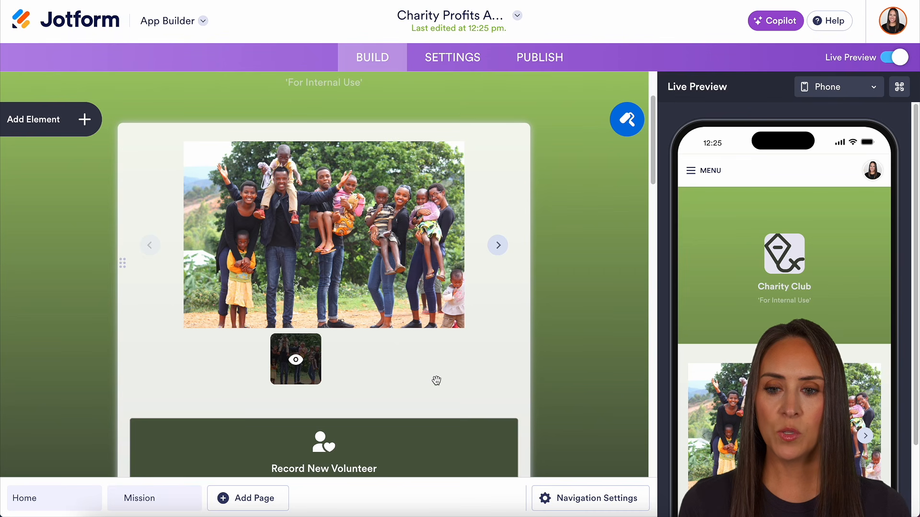
pyautogui.scroll(-4, 519, 333)
pyautogui.scroll(-1, 565, 318)
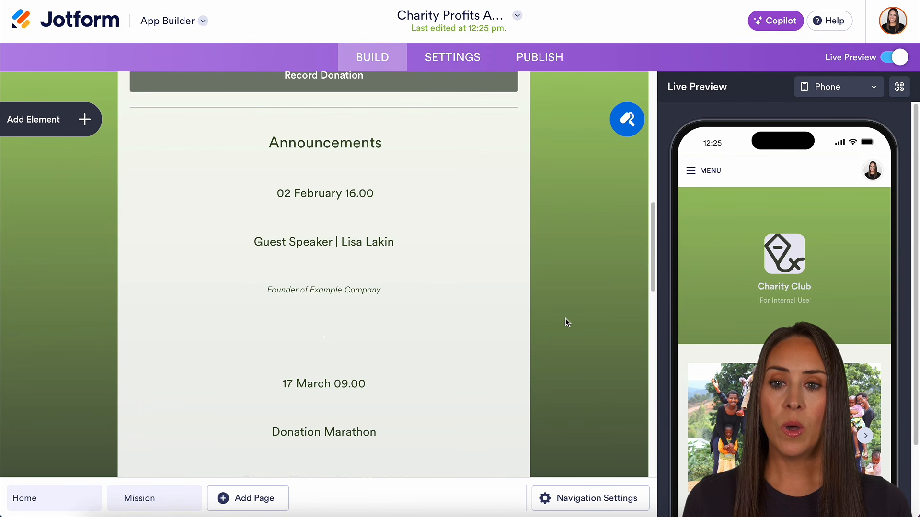
pyautogui.scroll(-10, 567, 318)
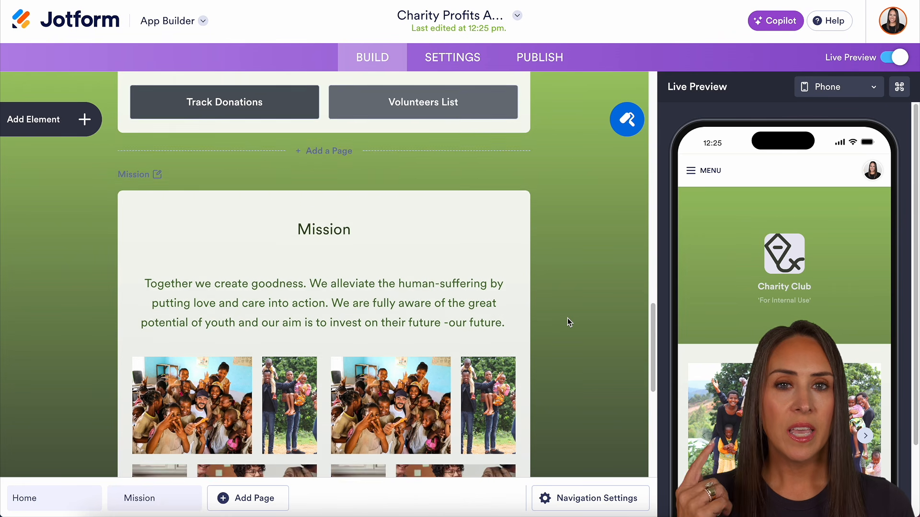
pyautogui.scroll(-5, 567, 318)
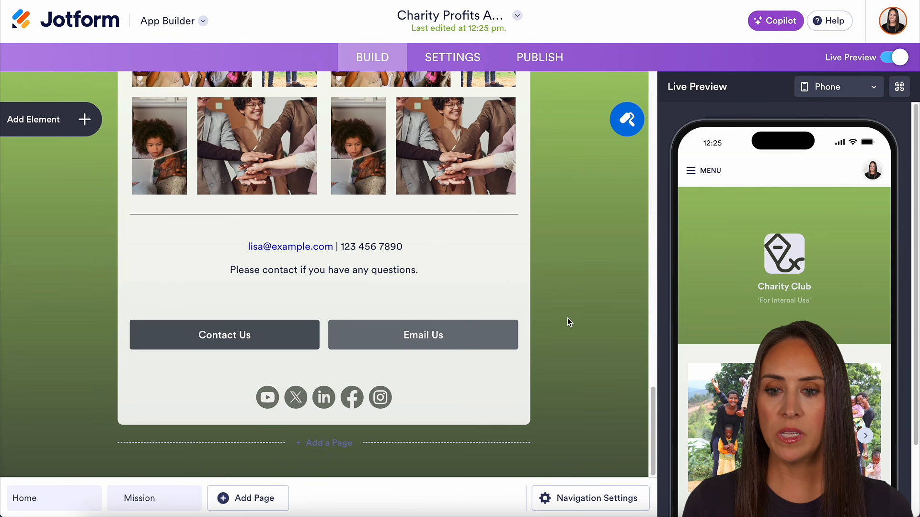
pyautogui.scroll(4, 447, 306)
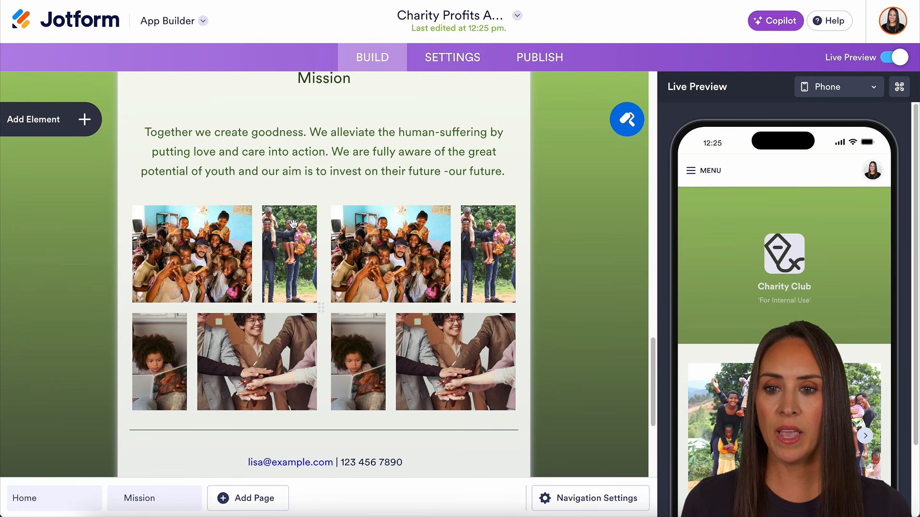
pyautogui.scroll(5, 432, 312)
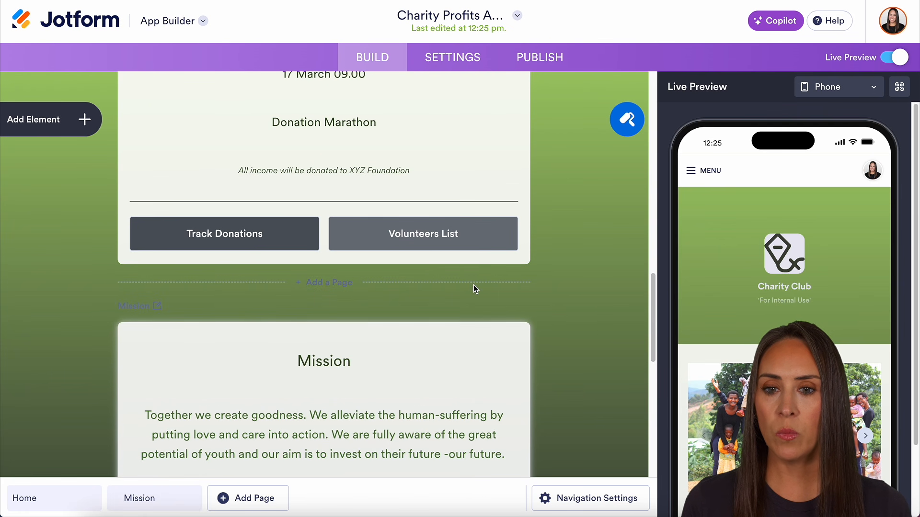
pyautogui.scroll(5, 426, 247)
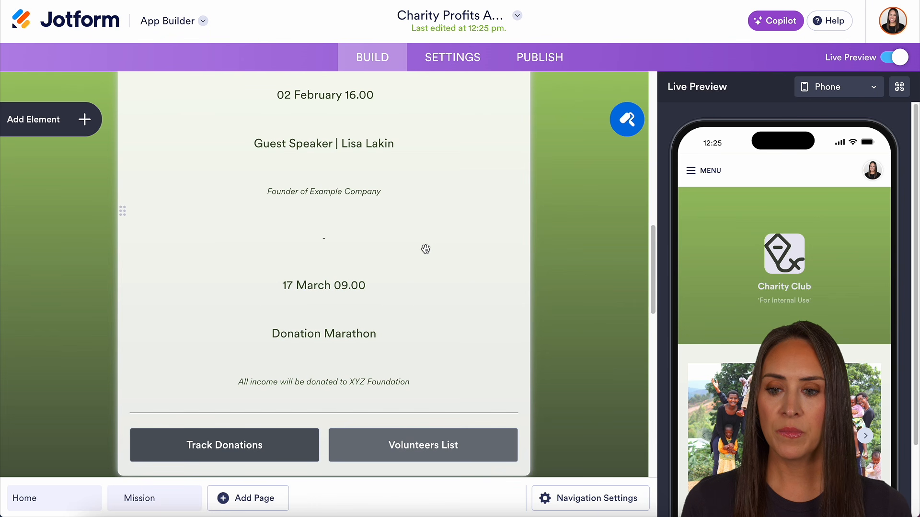
pyautogui.scroll(6, 425, 249)
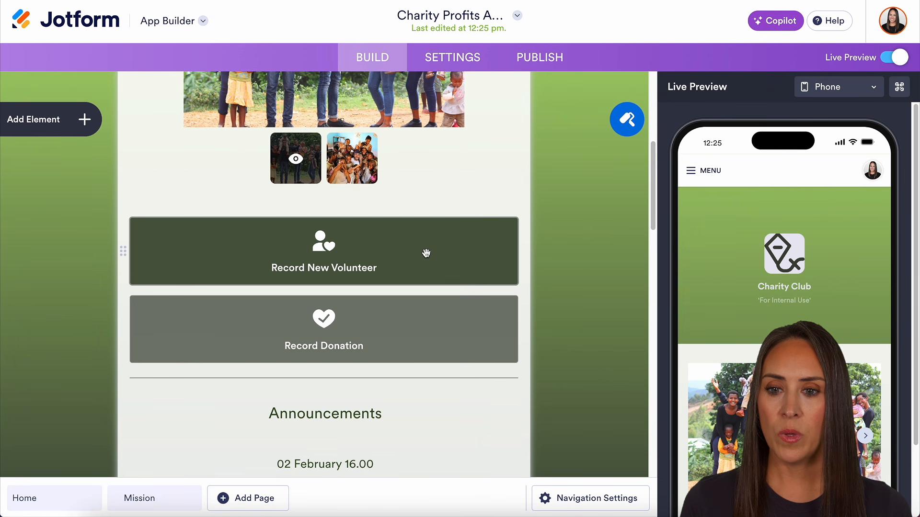
pyautogui.click(383, 340)
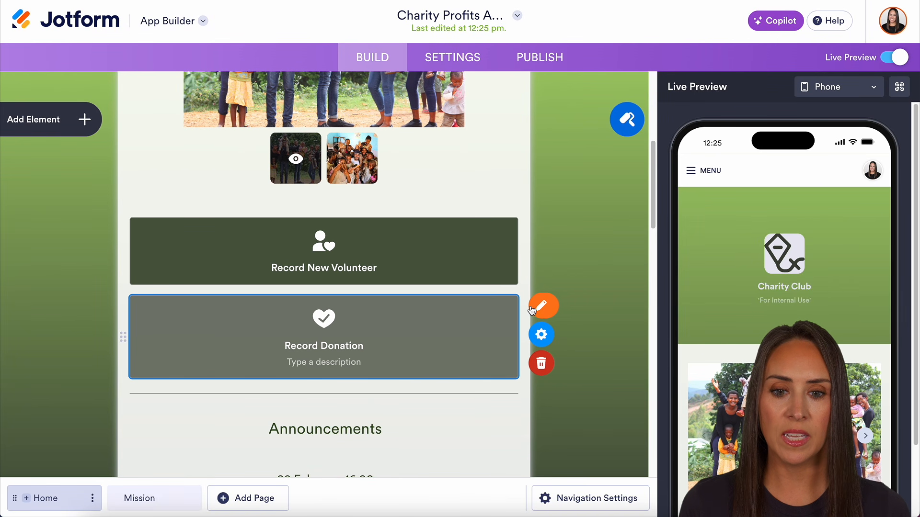
pyautogui.scroll(6, 416, 298)
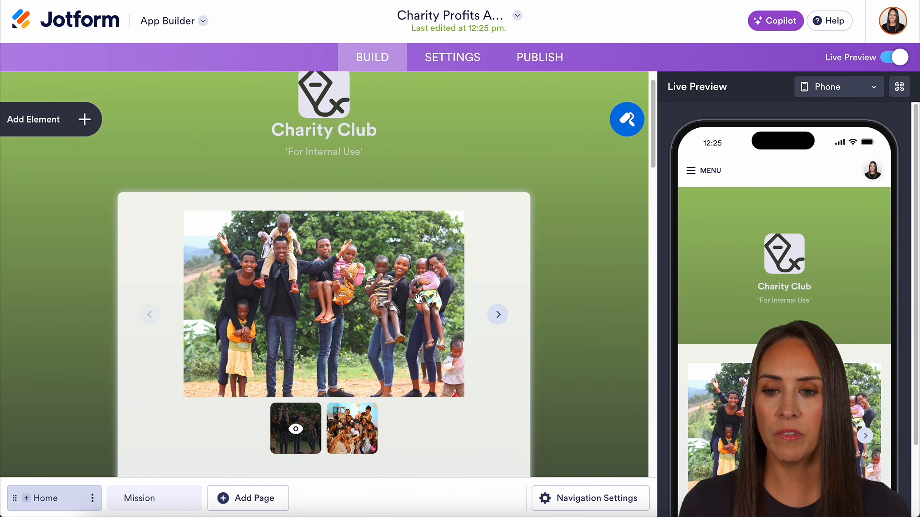
# Step: Add a Donation Box payment element to the Home page, directly below the Record Donation element
pyautogui.click(56, 120)
pyautogui.scroll(-1, 137, 223)
pyautogui.scroll(-6, 140, 230)
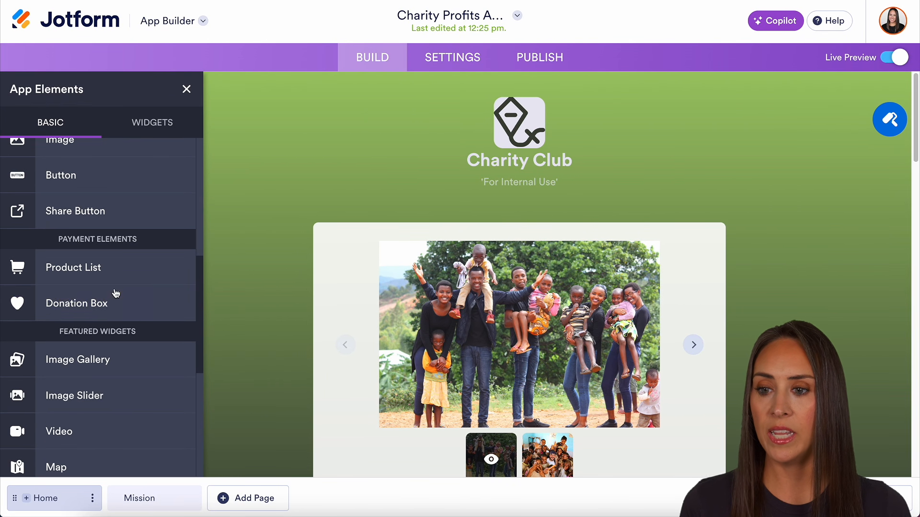
pyautogui.scroll(-4, 499, 263)
pyautogui.scroll(-3, 499, 263)
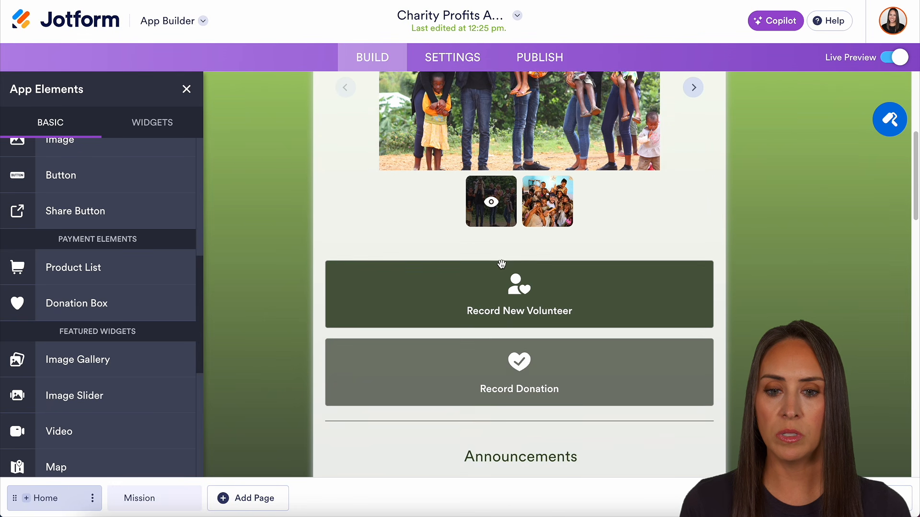
pyautogui.moveTo(67, 312); pyautogui.dragTo(468, 390)
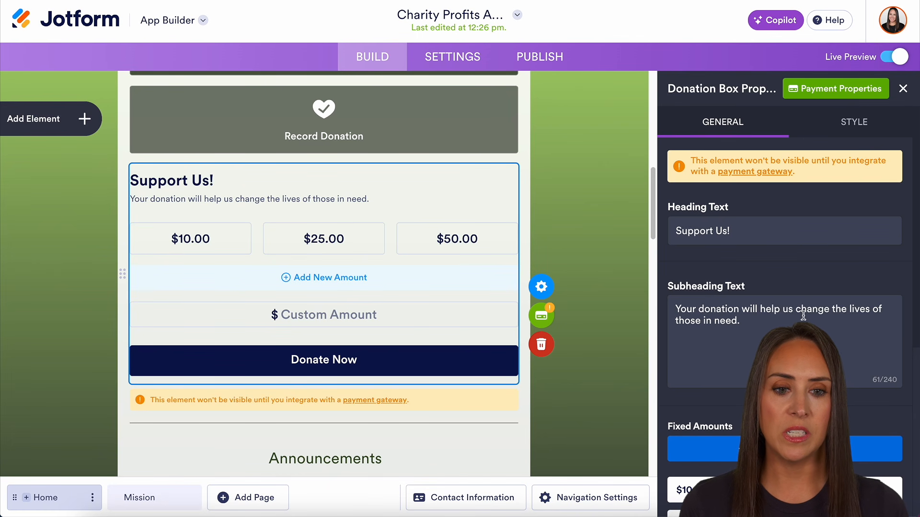
# Step: Review the Donation Box's general properties, from the subheading and fixed amounts to the donation goal, and its style options
pyautogui.scroll(-2, 785, 288)
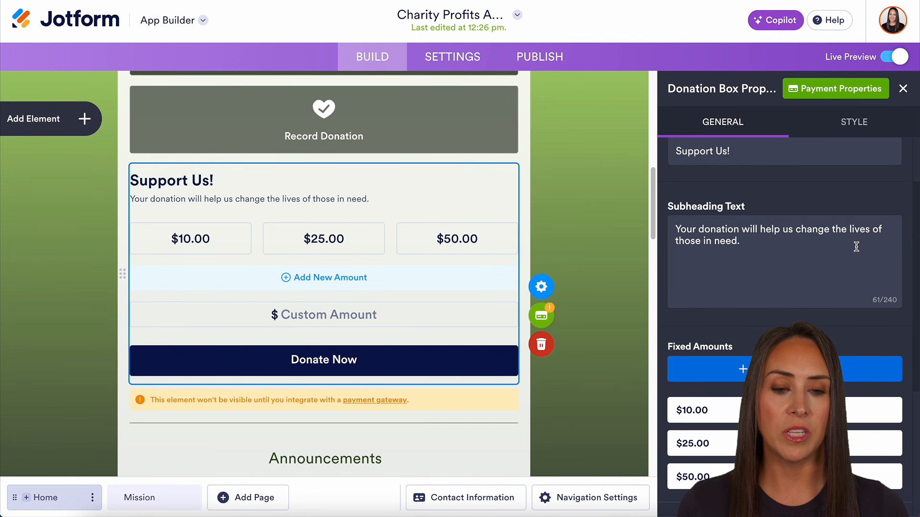
pyautogui.scroll(-5, 856, 247)
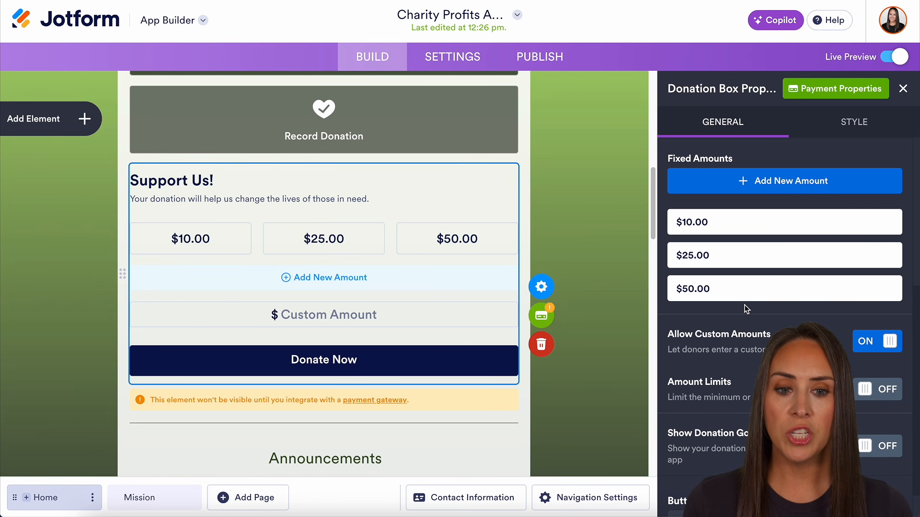
pyautogui.scroll(-1, 765, 303)
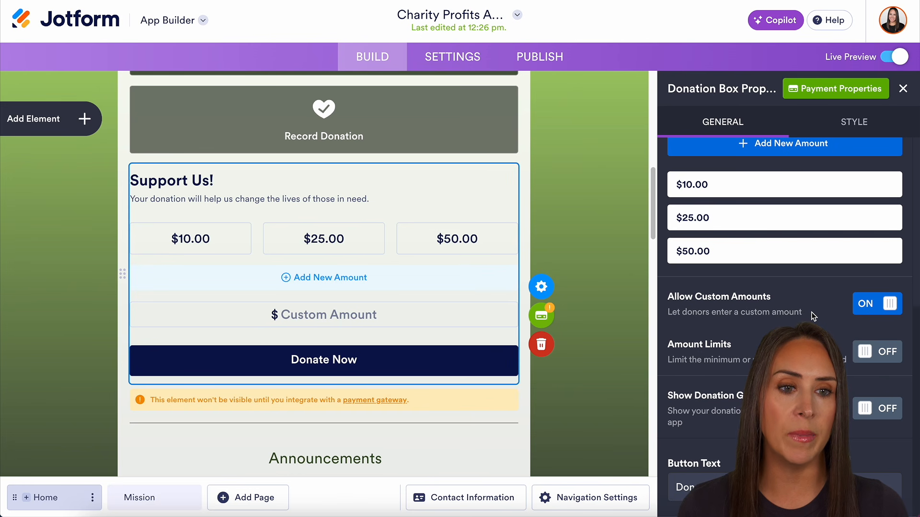
pyautogui.click(857, 123)
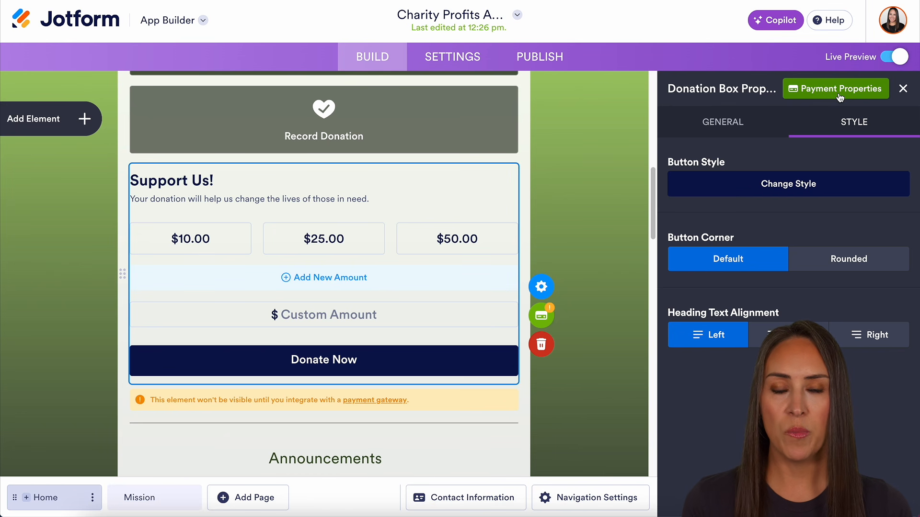
# Step: Return to the workspace and delete the Jotform App from the app list
pyautogui.click(84, 28)
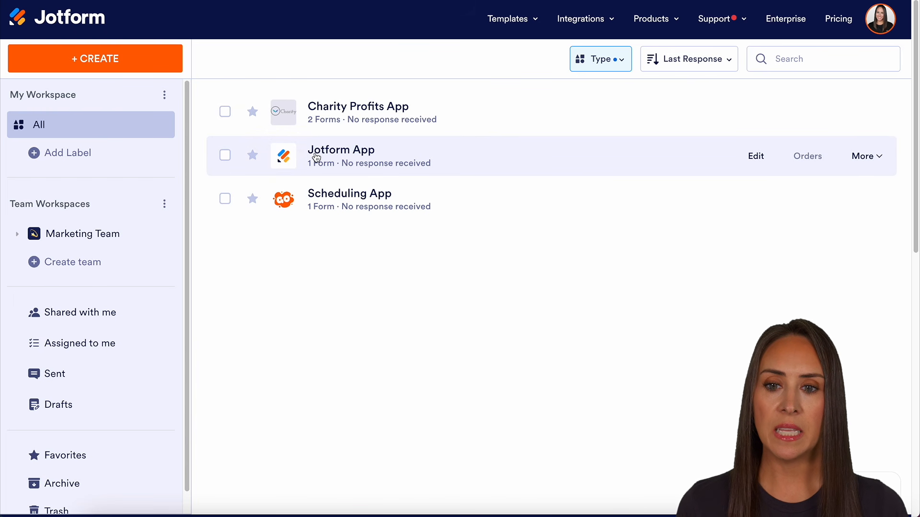
pyautogui.click(870, 166)
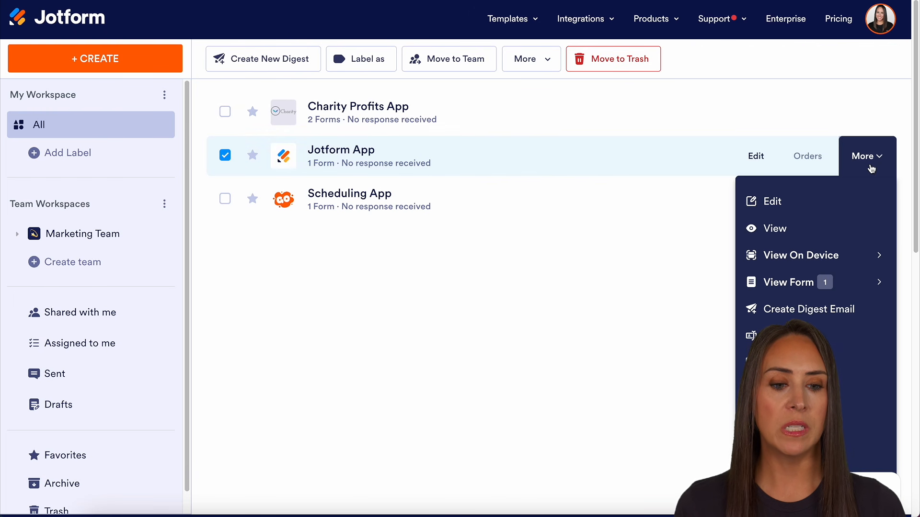
pyautogui.scroll(-5, 855, 251)
pyautogui.click(828, 268)
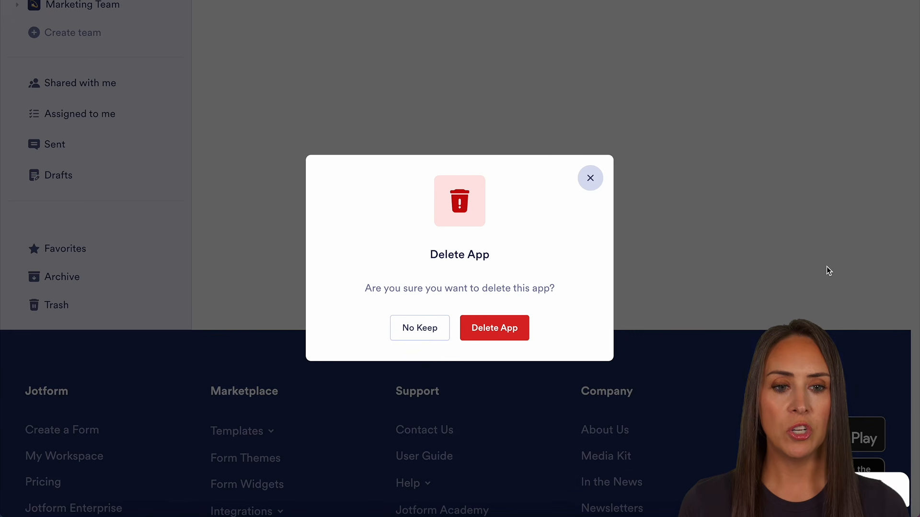
pyautogui.click(494, 328)
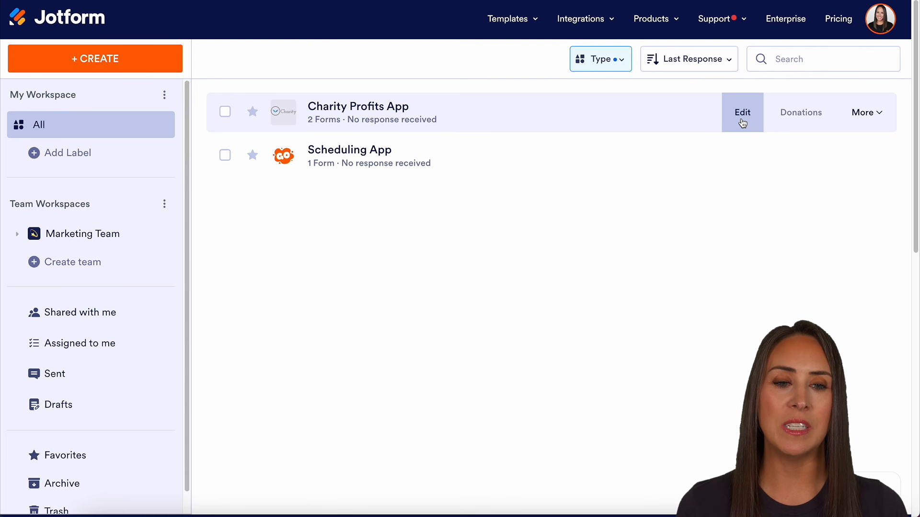
# Step: Open the Charity Profits App for editing and start adding an AI agent in its AI Chatbot settings
pyautogui.click(741, 120)
pyautogui.click(456, 67)
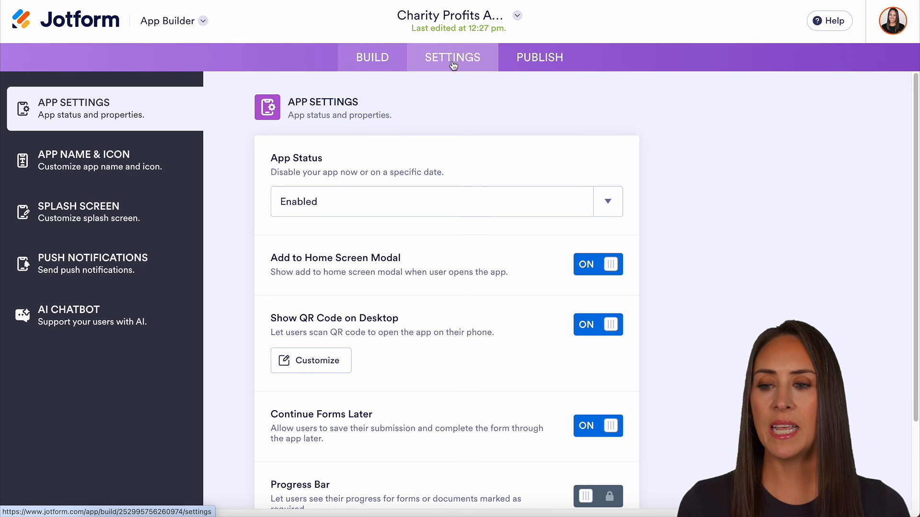
pyautogui.click(53, 328)
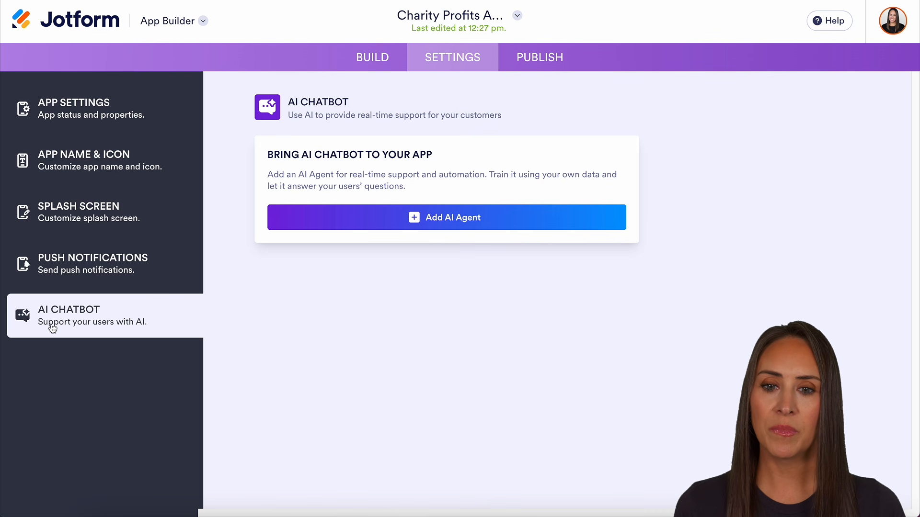
pyautogui.click(513, 219)
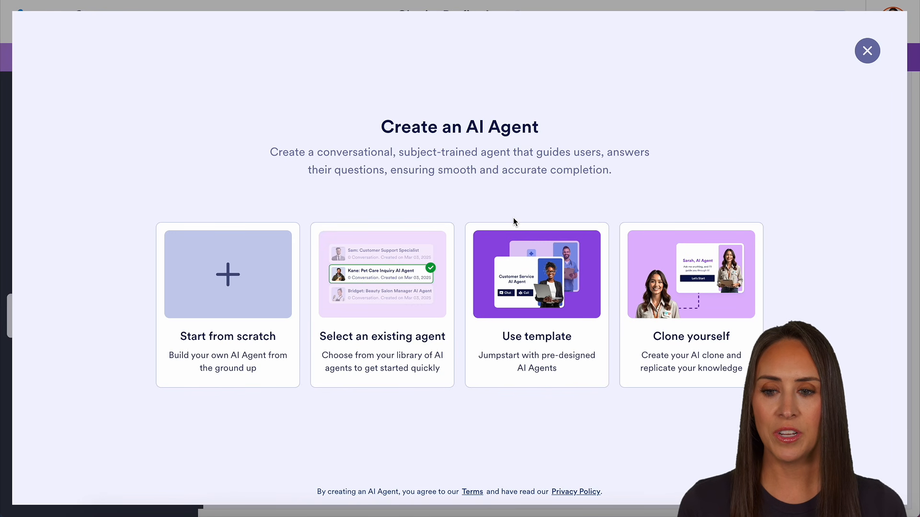
# Step: Create the AI agent from scratch with the predefined Customer Support prompt
pyautogui.click(205, 273)
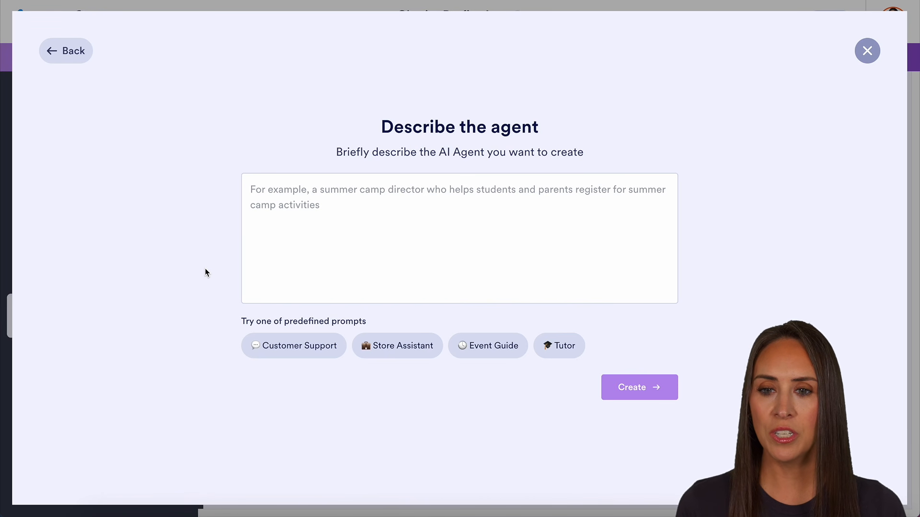
pyautogui.click(294, 353)
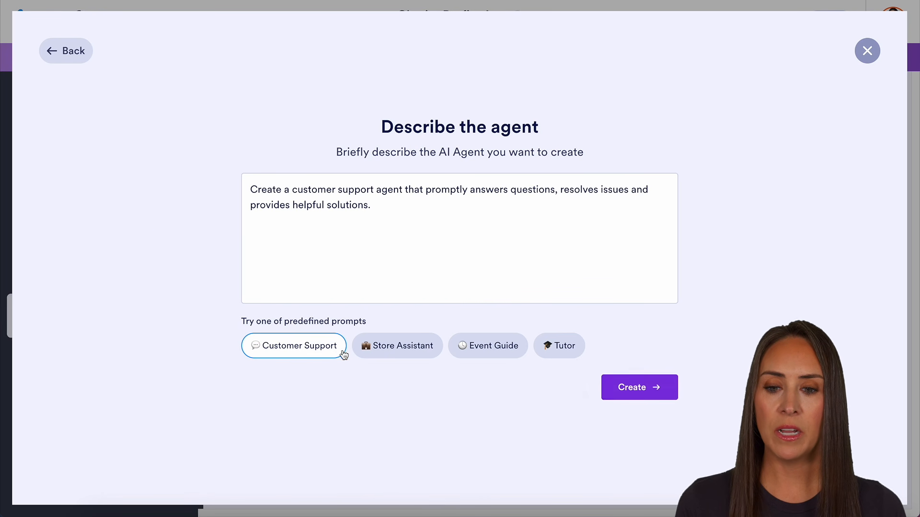
pyautogui.click(377, 350)
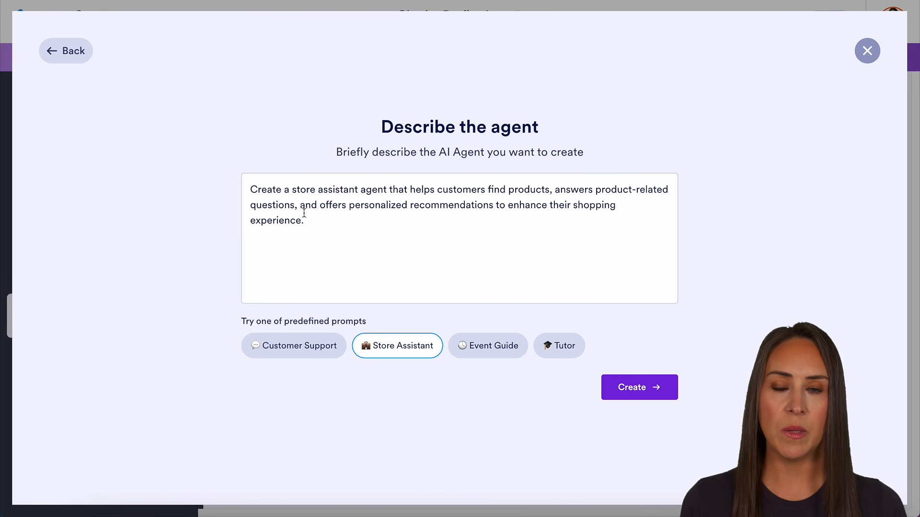
pyautogui.click(282, 352)
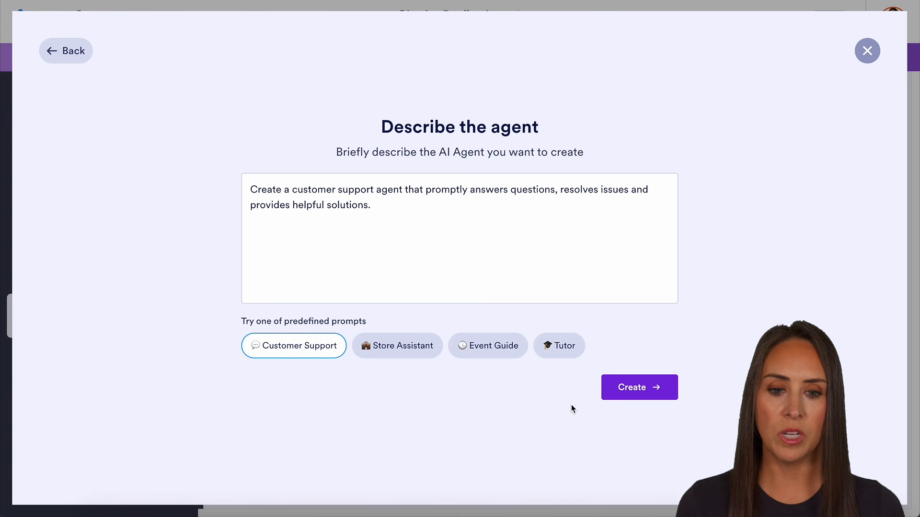
pyautogui.click(638, 389)
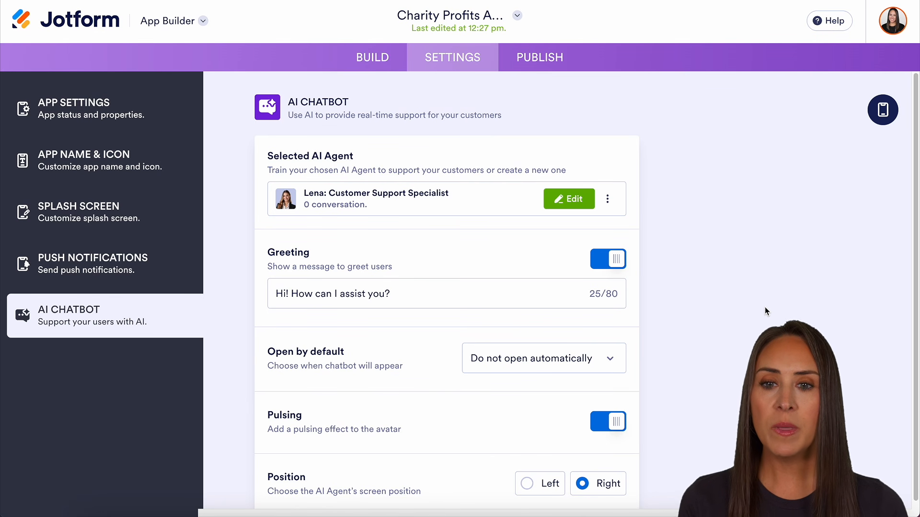
# Step: Review the chatbot's settings, including the options for opening by default, without changing them
pyautogui.scroll(-1, 722, 287)
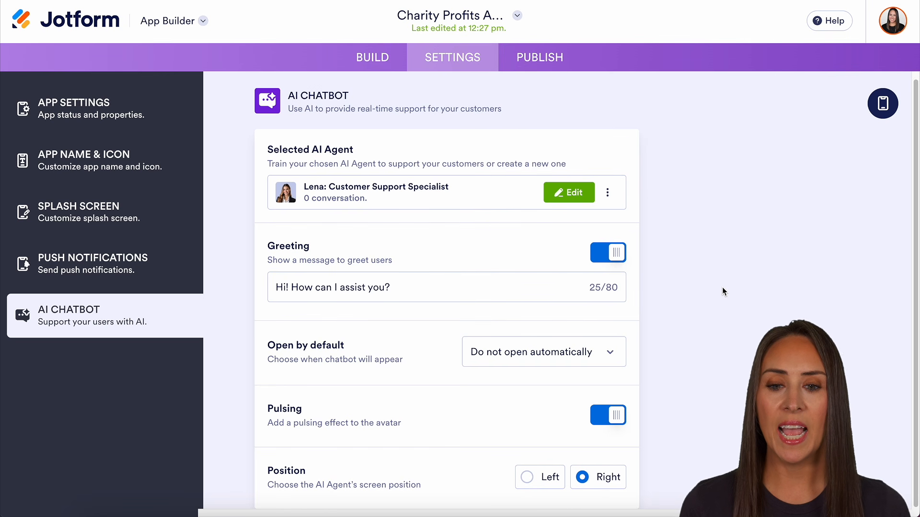
pyautogui.click(593, 362)
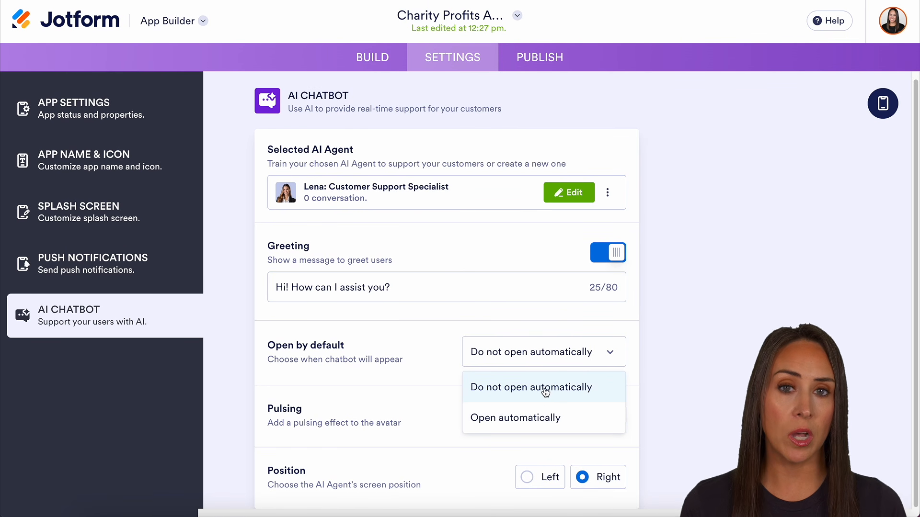
pyautogui.click(525, 323)
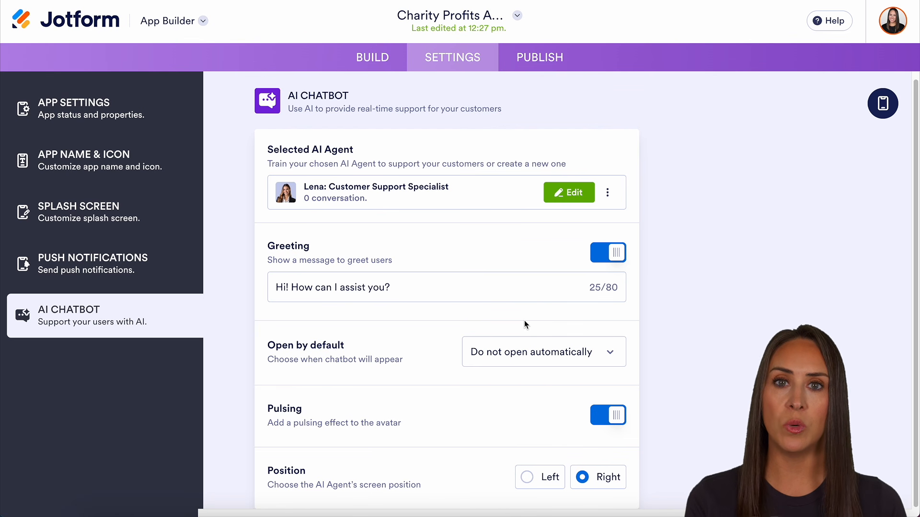
# Step: Open the customer support agent for editing and examine its preview channels and available training tools
pyautogui.click(570, 193)
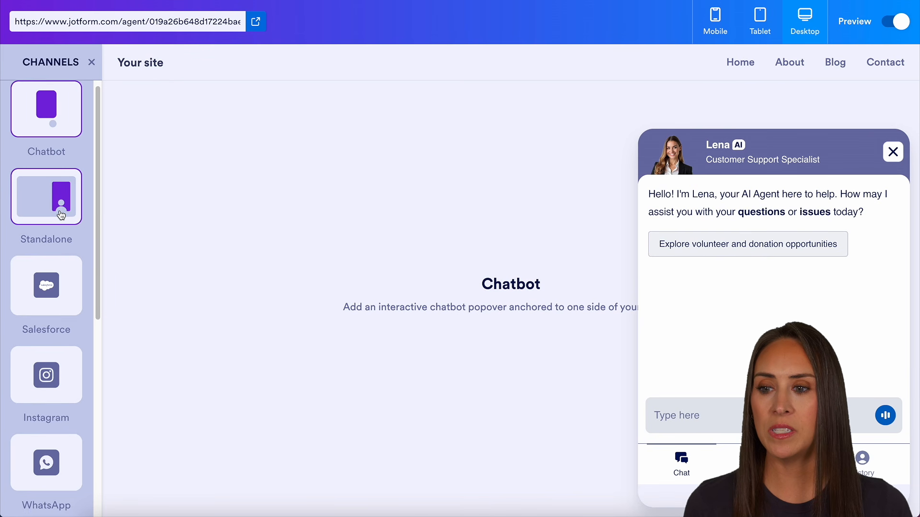
pyautogui.scroll(-5, 61, 191)
pyautogui.scroll(-3, 65, 265)
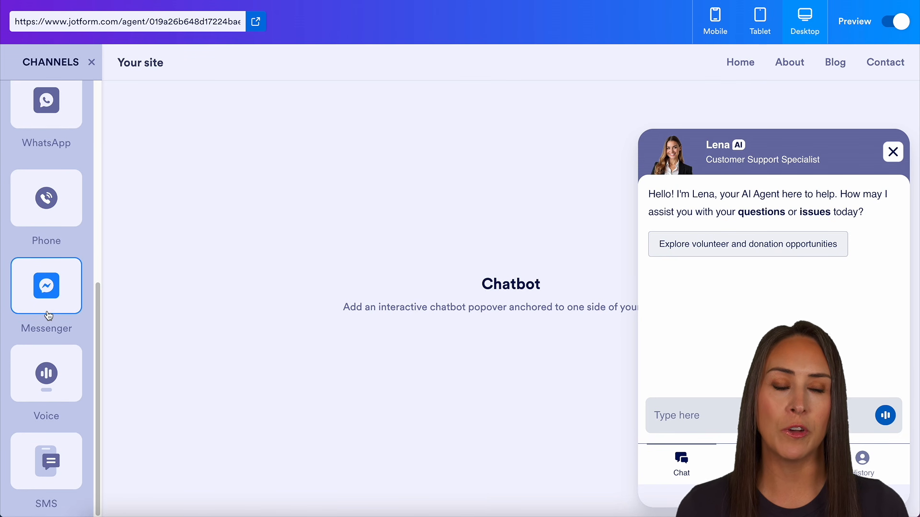
pyautogui.click(898, 20)
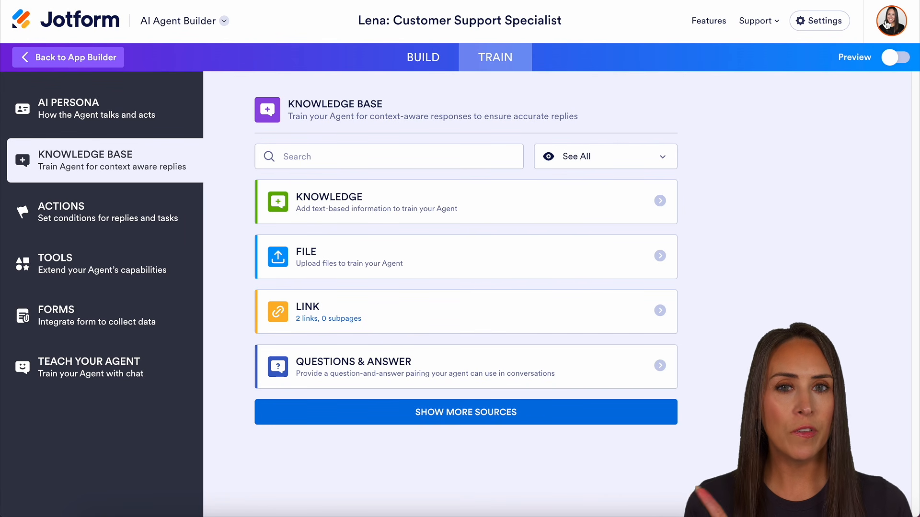
pyautogui.click(80, 271)
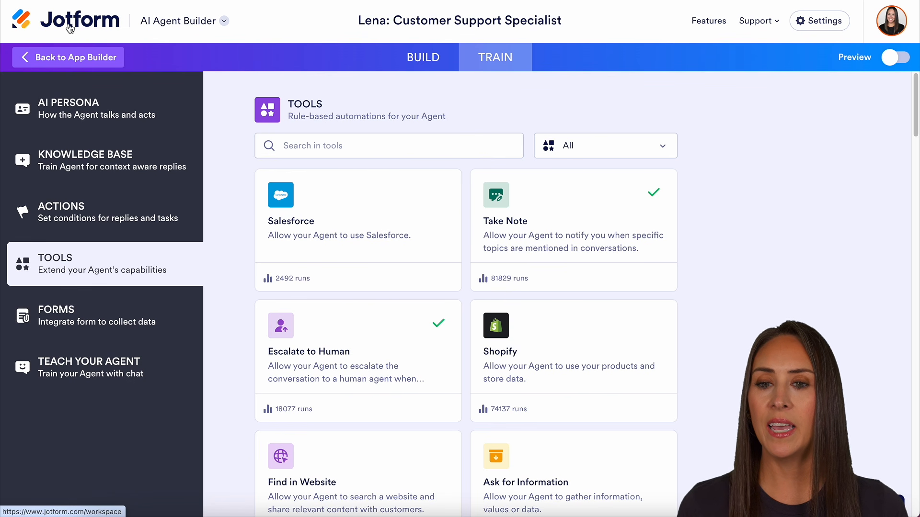
# Step: View the live Charity Profits App from the workspace, dismiss the home screen prompt, and check its AI chatbot
pyautogui.click(70, 28)
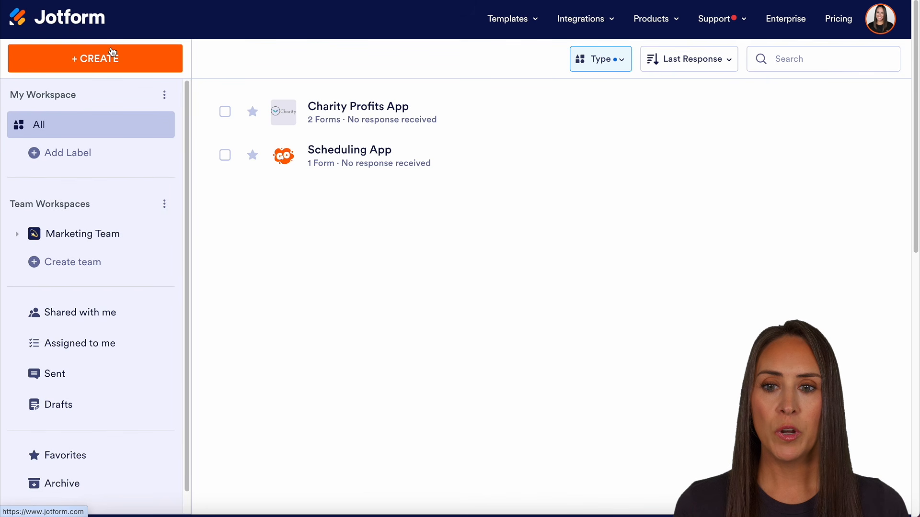
pyautogui.click(872, 126)
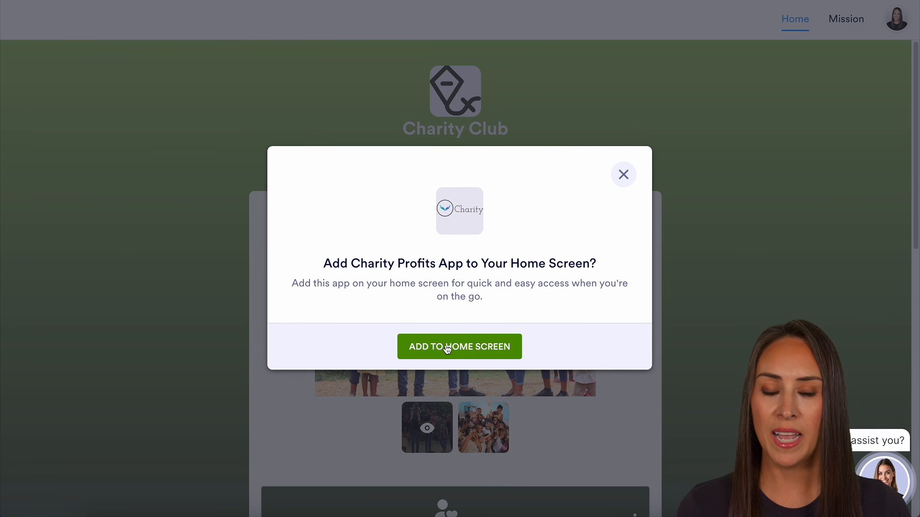
pyautogui.click(624, 175)
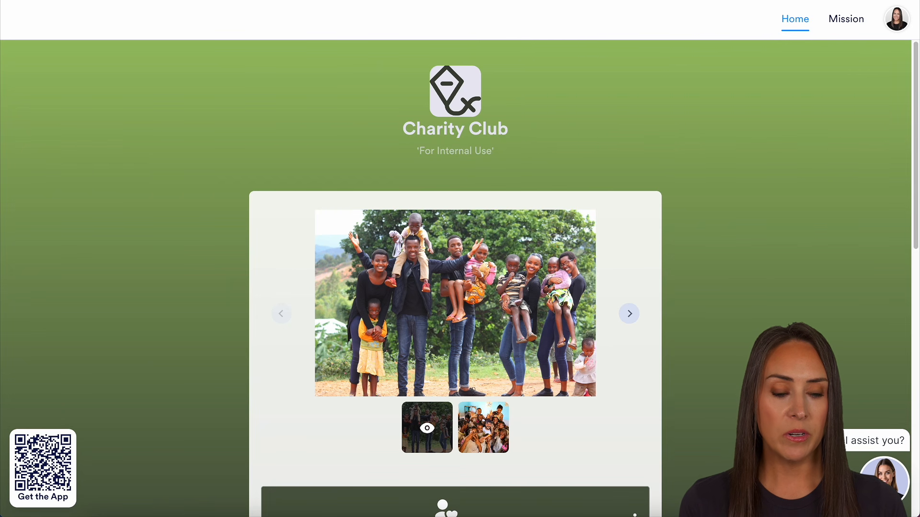
pyautogui.click(883, 479)
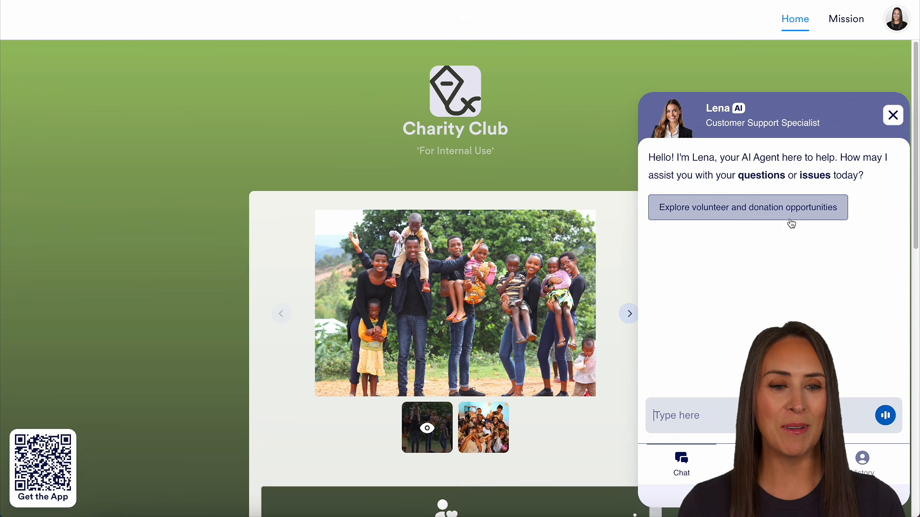
pyautogui.click(893, 119)
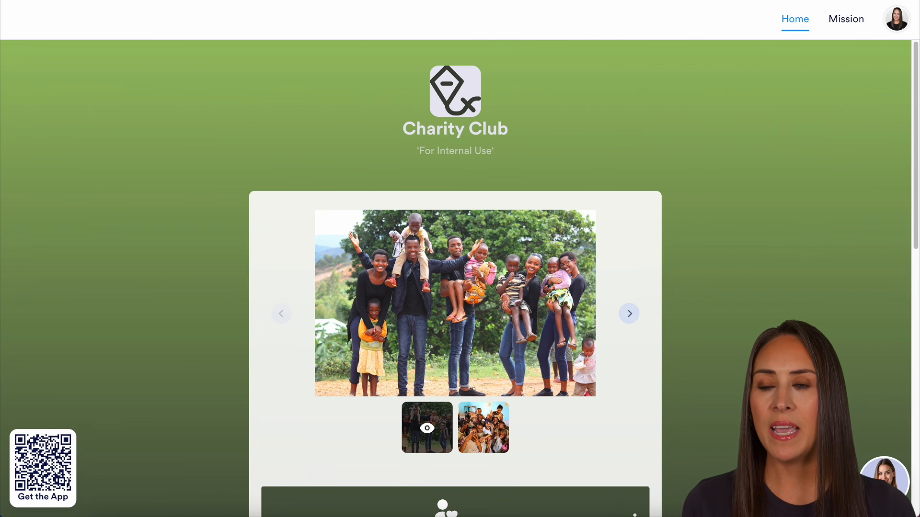